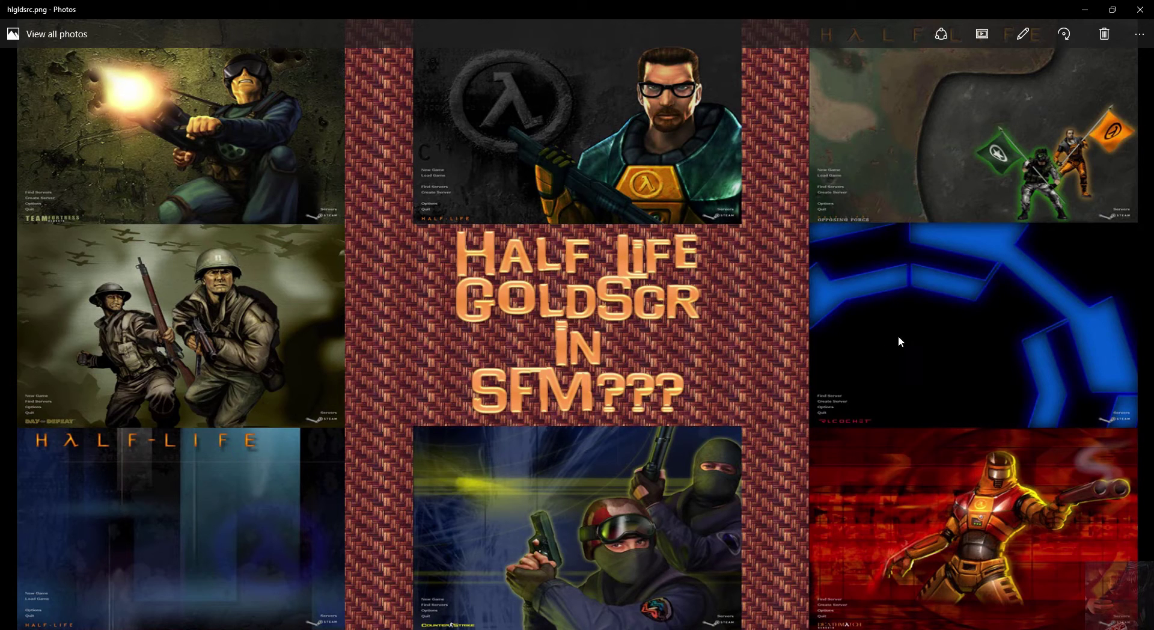
Put away the image viewer and bring up the required tools: Crowbar, Notepad++, VTFEdit and GIMP
left_click(1148, 323)
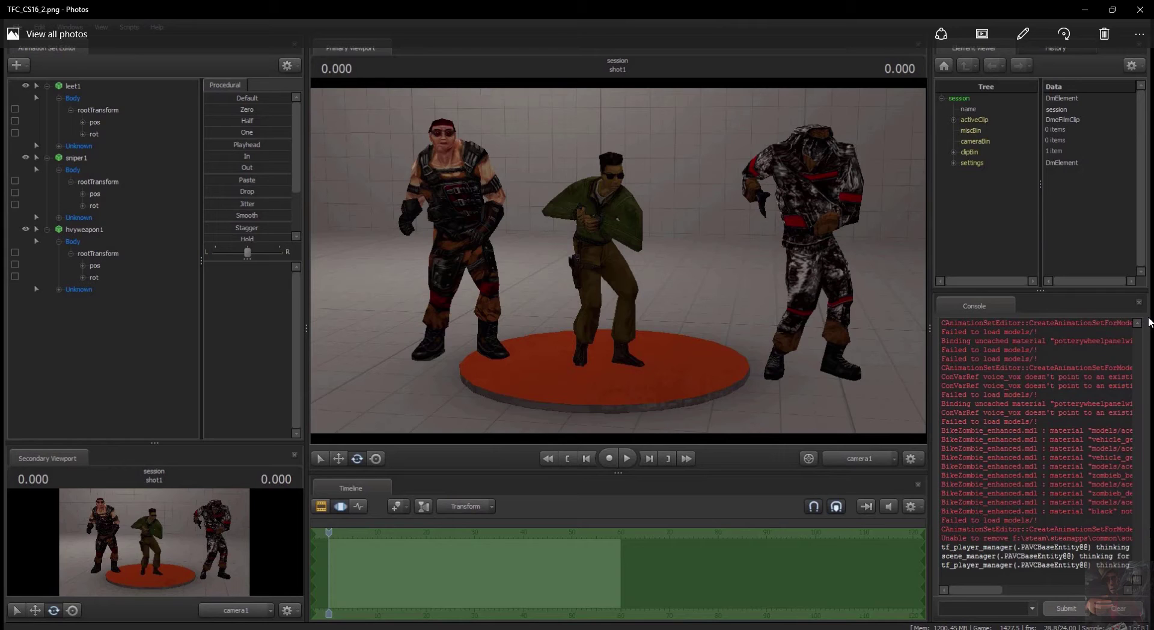
left_click(1085, 10)
key("alt+Tab")
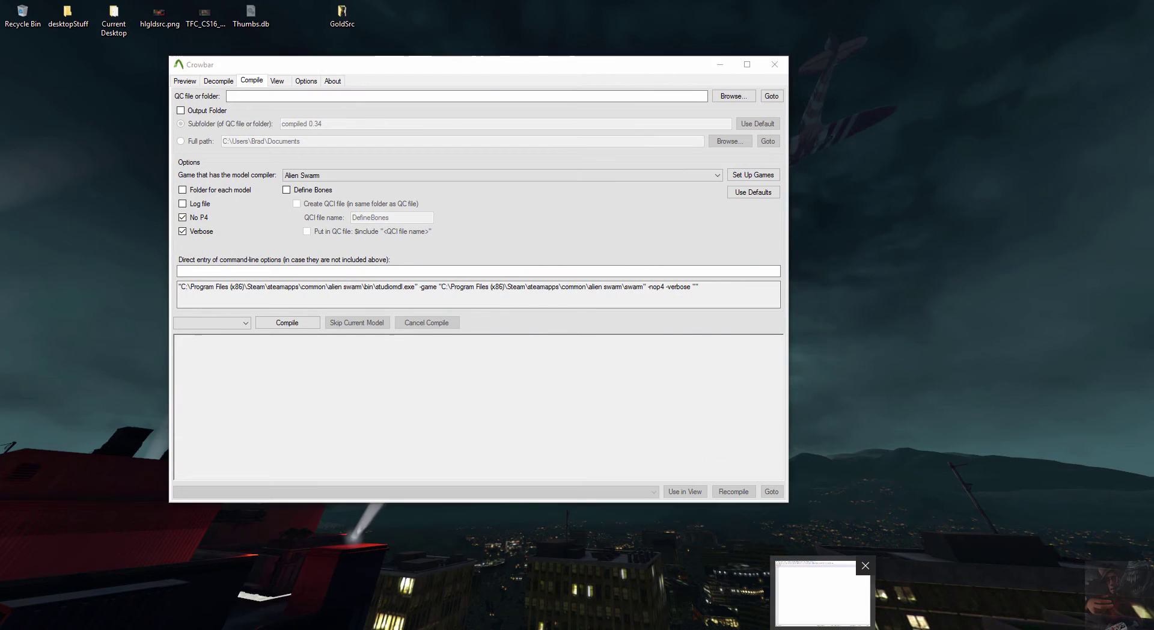
key("alt+Tab")
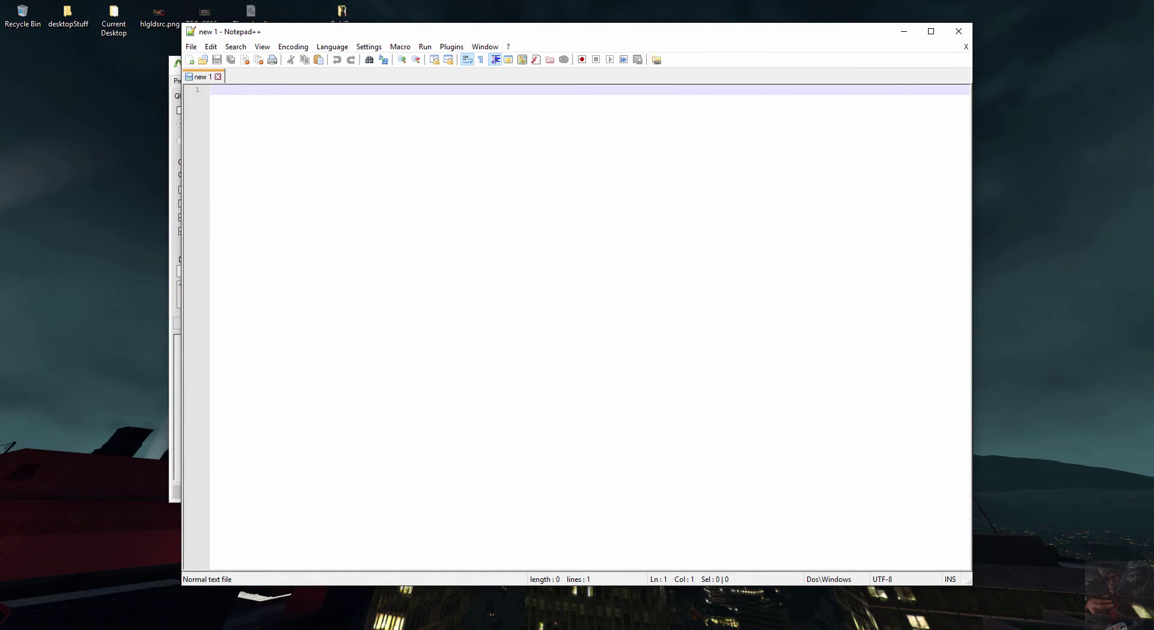
key("alt+Tab")
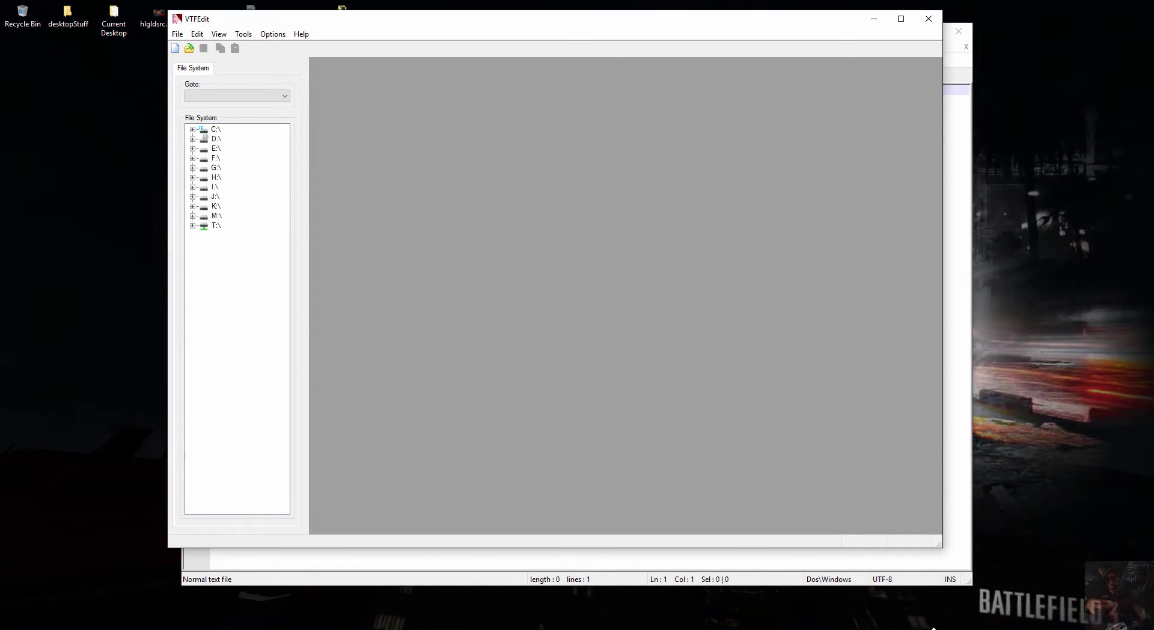
key("alt+Tab")
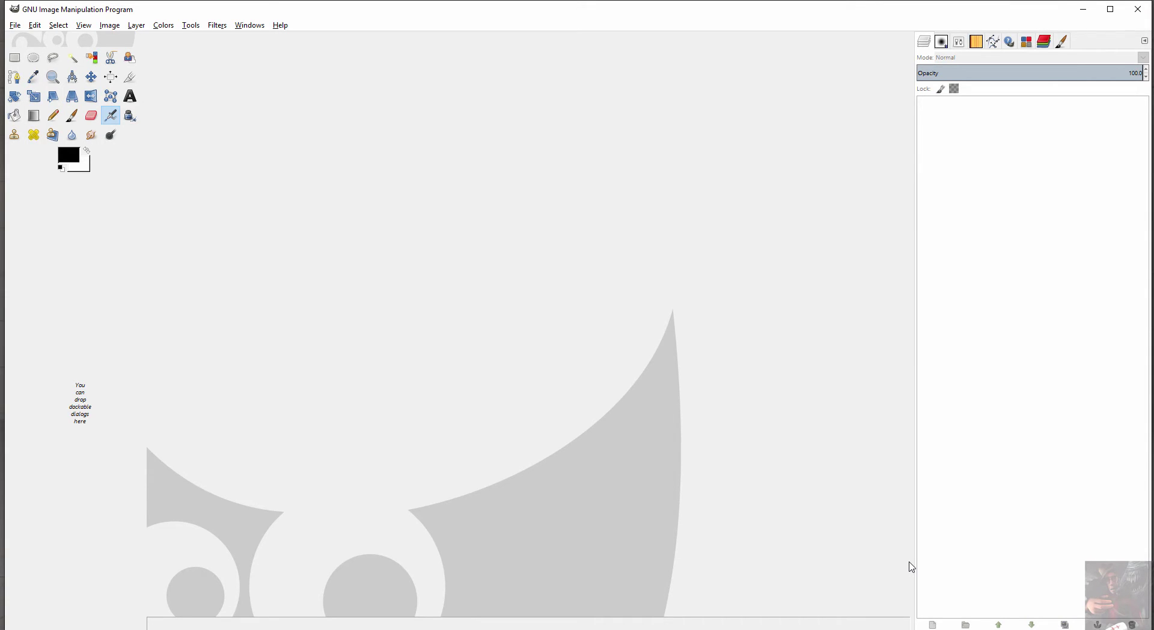
Minimize the GIMP, VTFEdit, Notepad++ and Crowbar windows to clear the desktop
left_click(1084, 10)
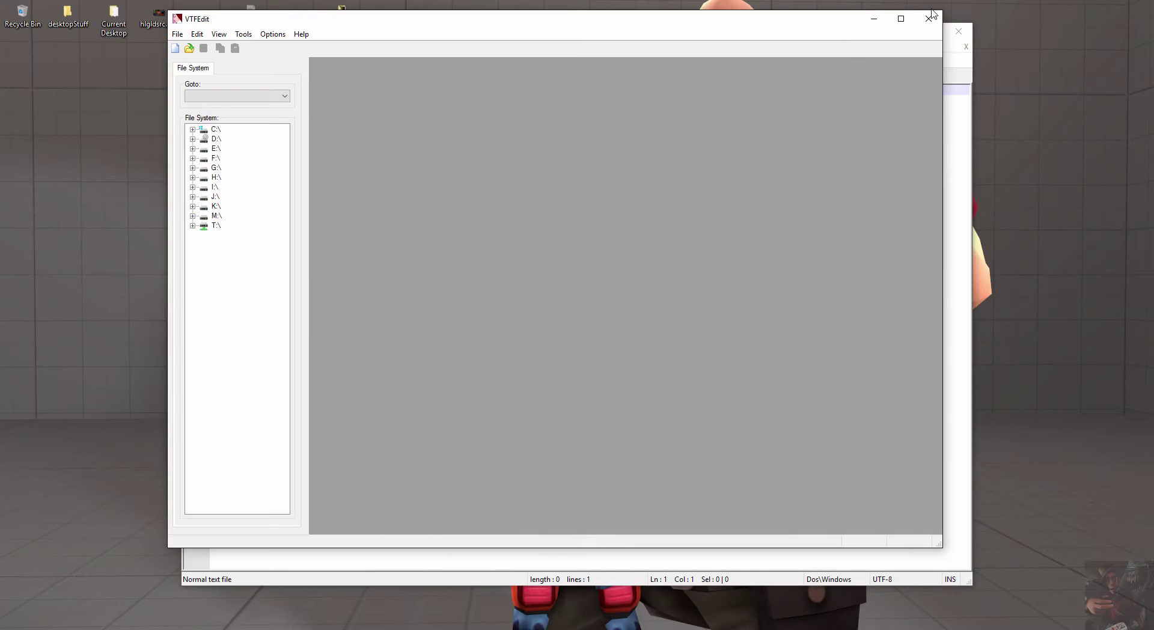
left_click(874, 24)
left_click(903, 31)
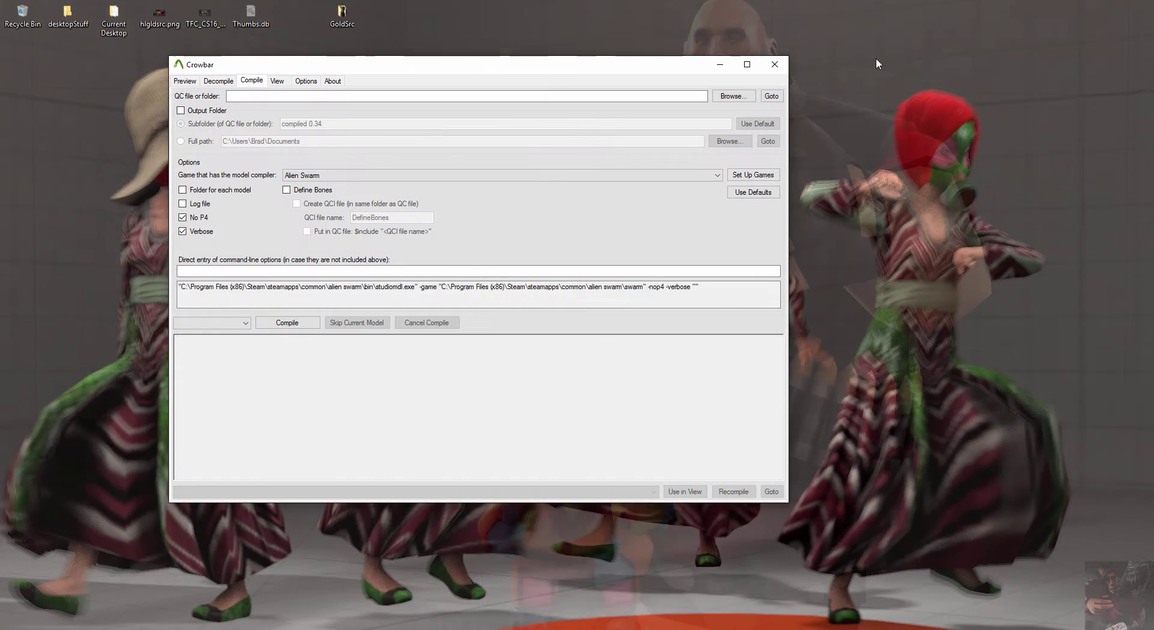
left_click(719, 65)
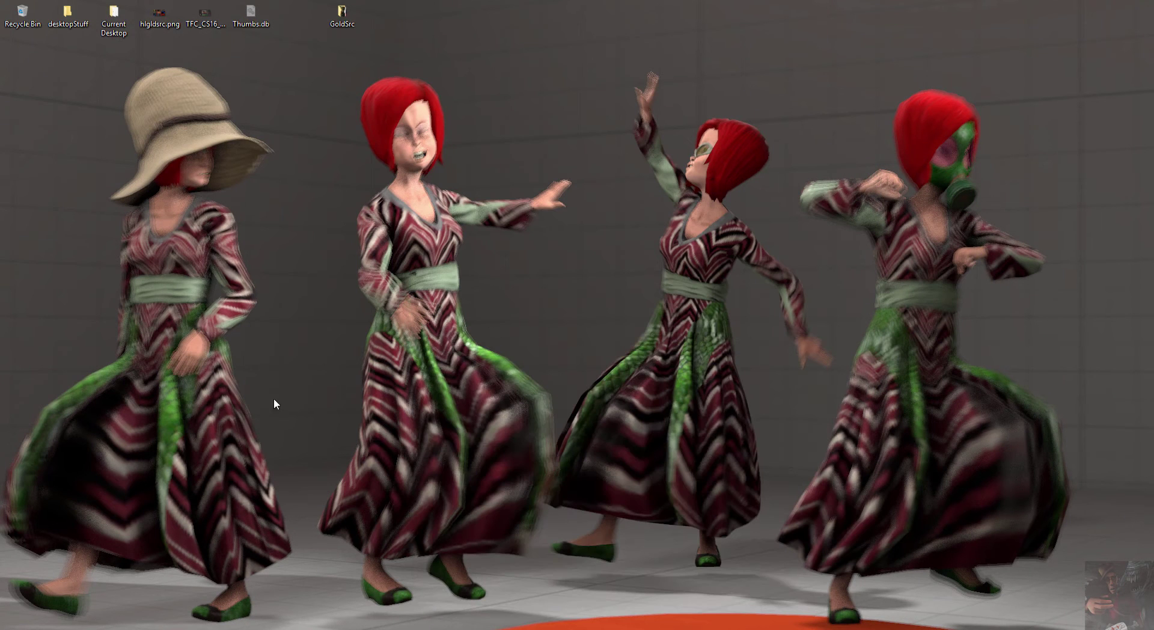
Switch to Internet Explorer and search Google for "crowbar source engine modding tool"
key("alt+Tab")
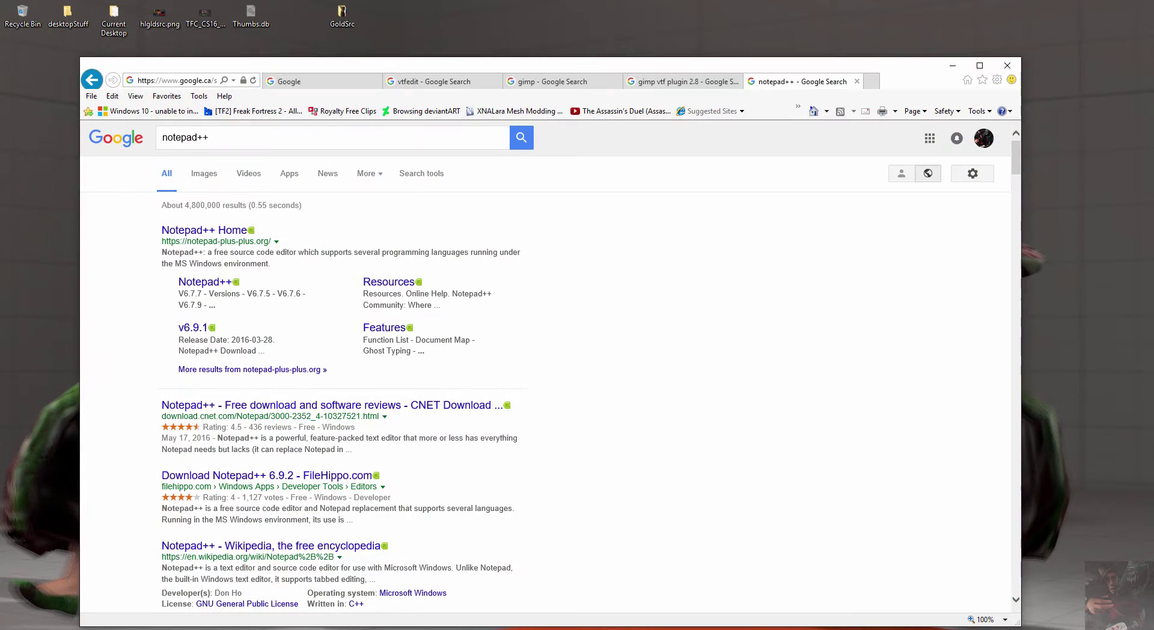
left_click(273, 83)
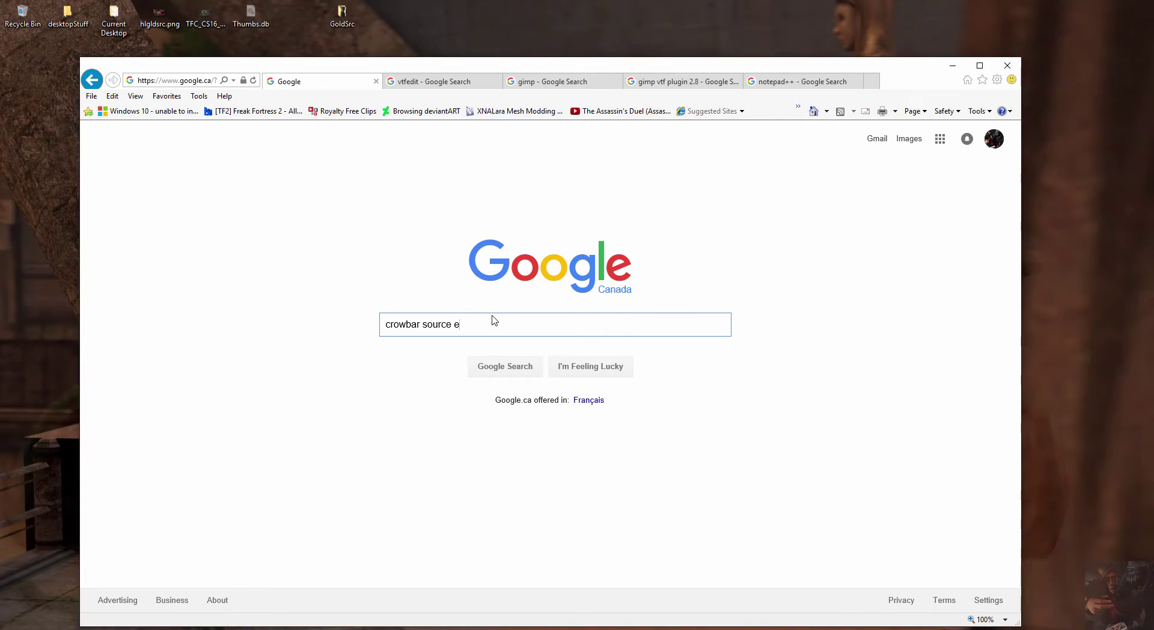
key("BackSpace")
key("BackSpace")
key("BackSpace")
key("BackSpace")
key("BackSpace")
key("BackSpace")
key("BackSpace")
key("BackSpace")
key("BackSpace")
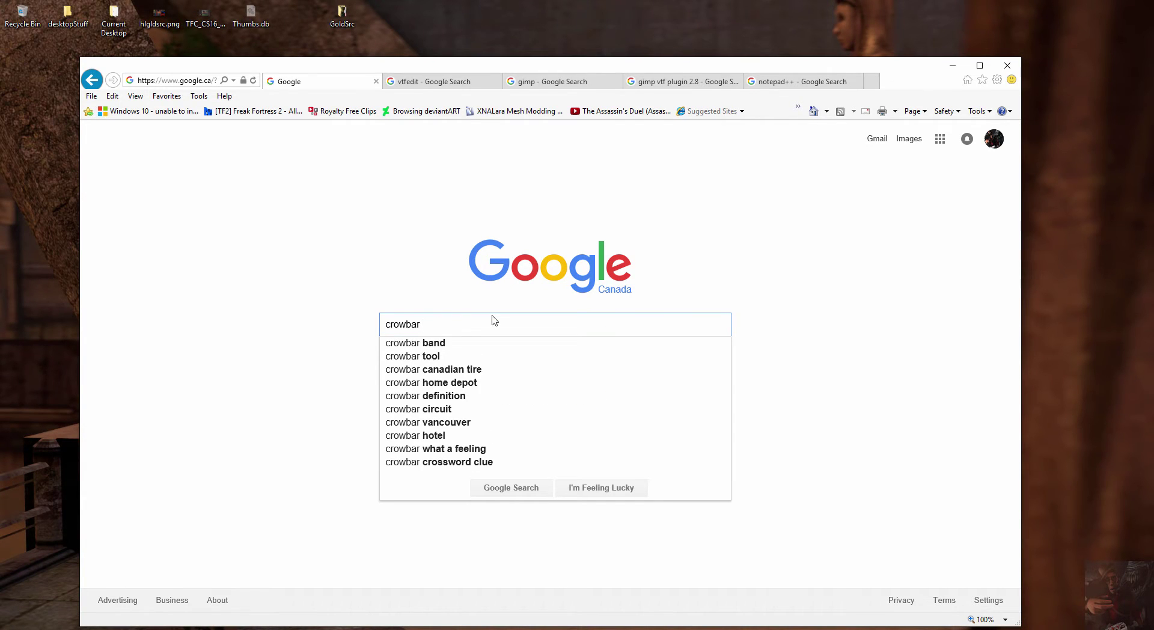
type("source ")
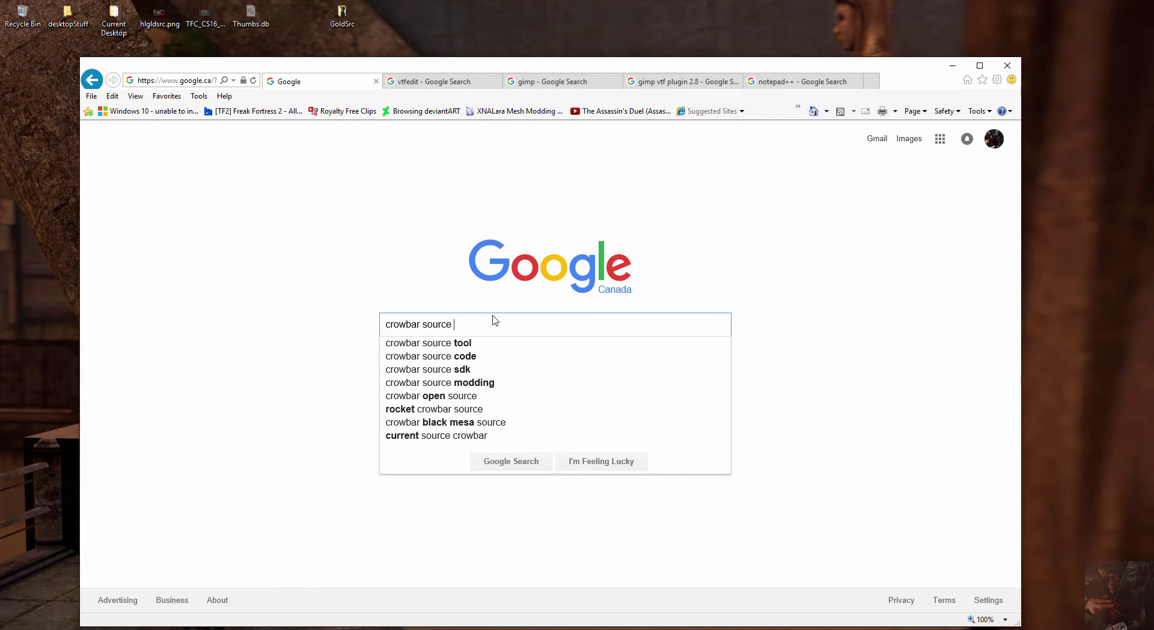
type("mo")
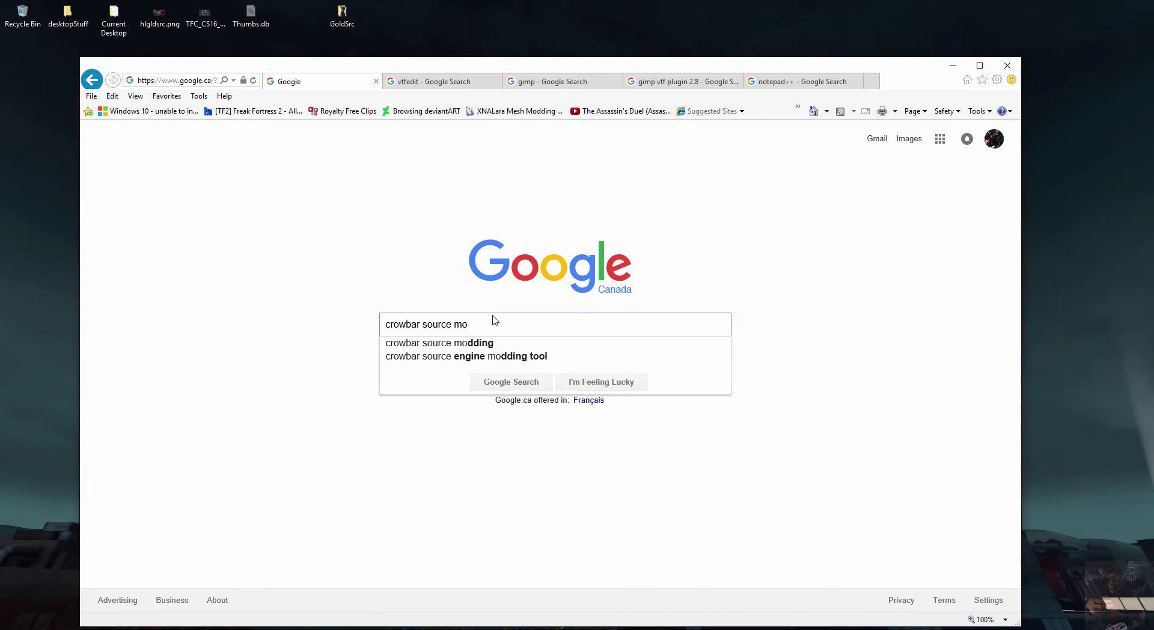
key("Down")
key("Up")
key("Down")
key("Down")
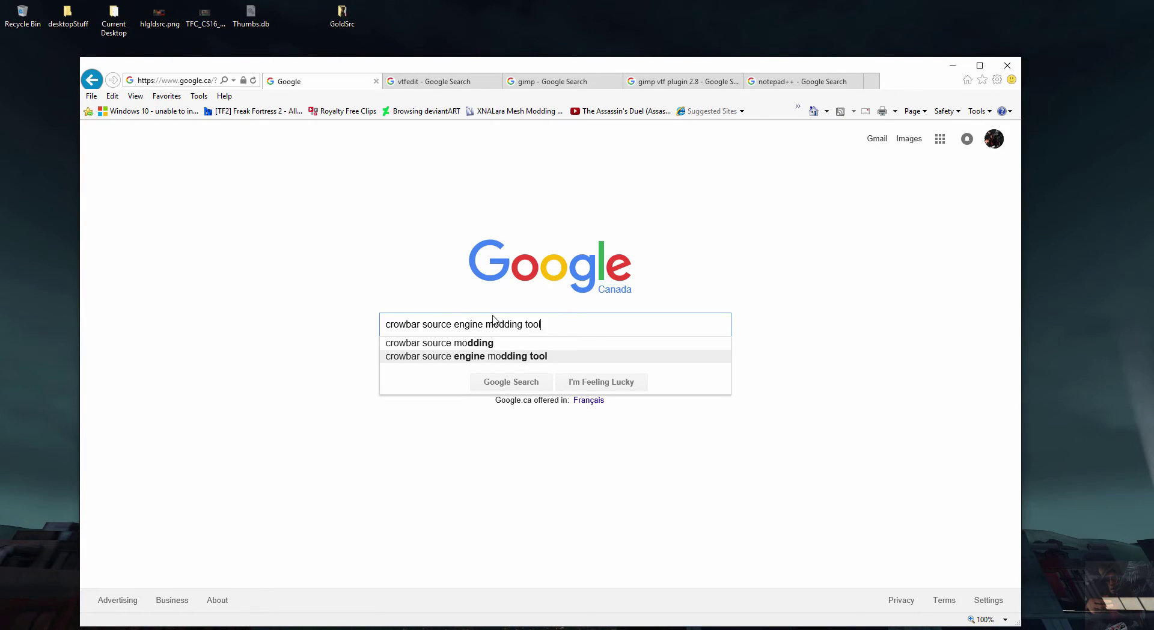
key("Return")
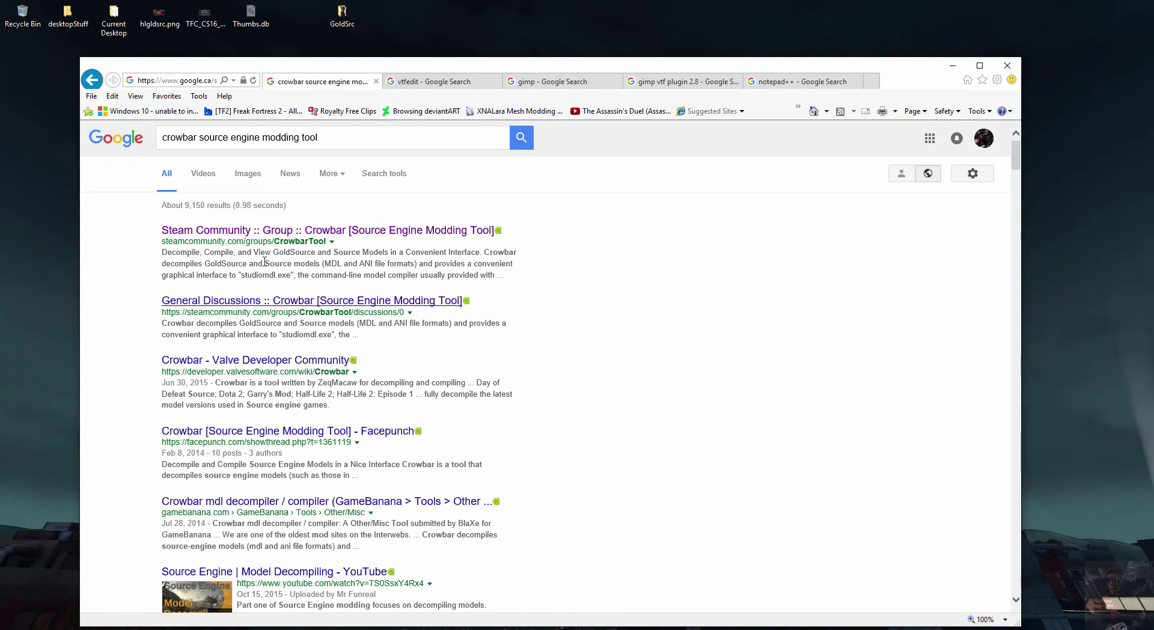
Open the Crowbar group on Steam Community and follow its download page to the Crowbar 0.34 file
left_click(270, 239)
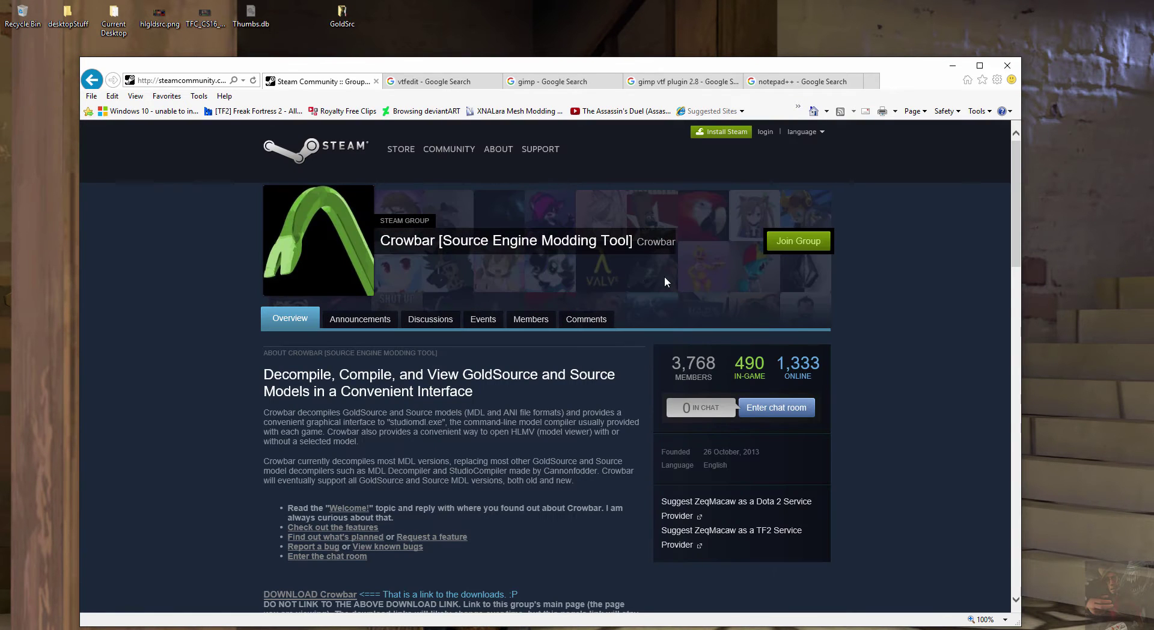
scroll(427, 446, "down", 4)
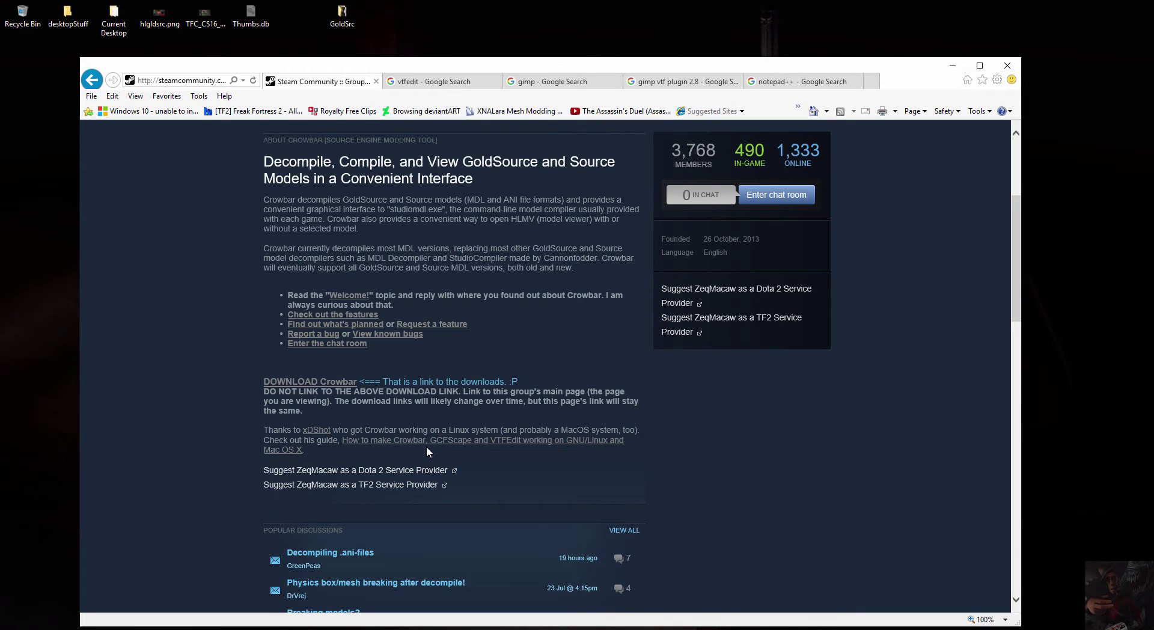
left_click(322, 384)
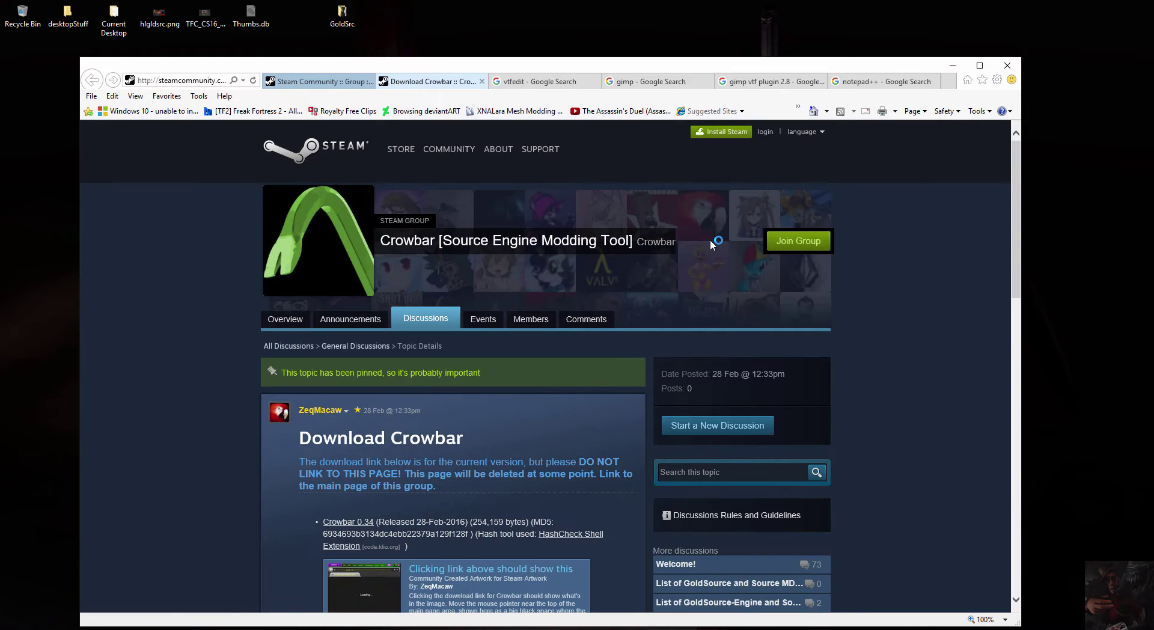
scroll(689, 250, "down", 3)
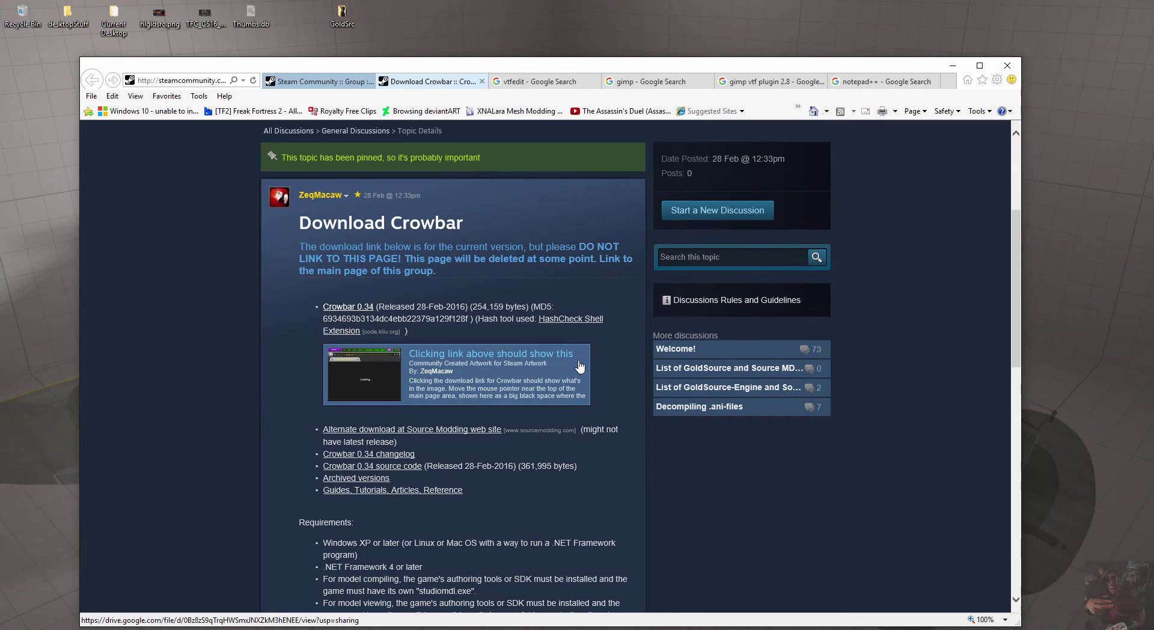
left_click(348, 310)
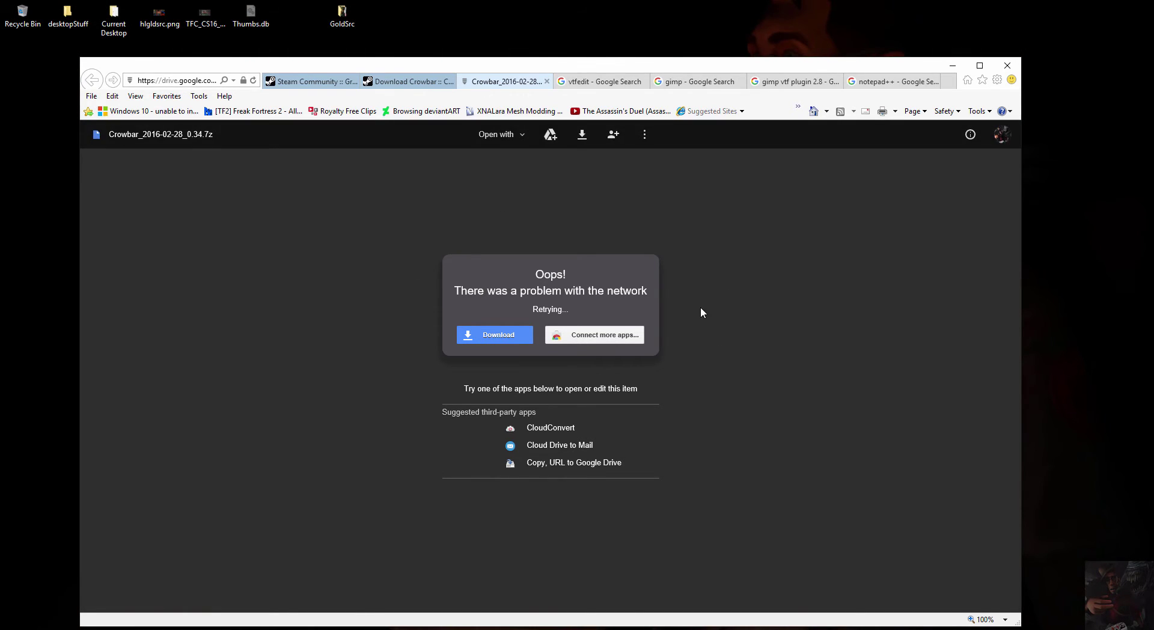
Download Crowbar_2016-02-28_0.34.7z to the Desktop and place the archive beside the GoldSrc folder
left_click(503, 335)
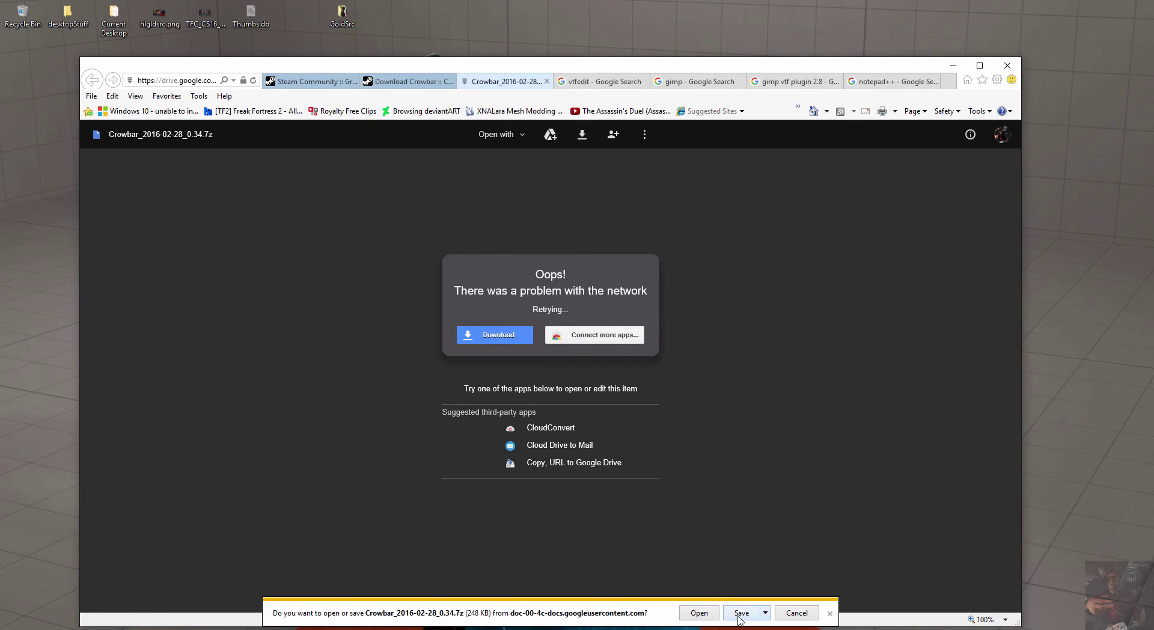
left_click(765, 612)
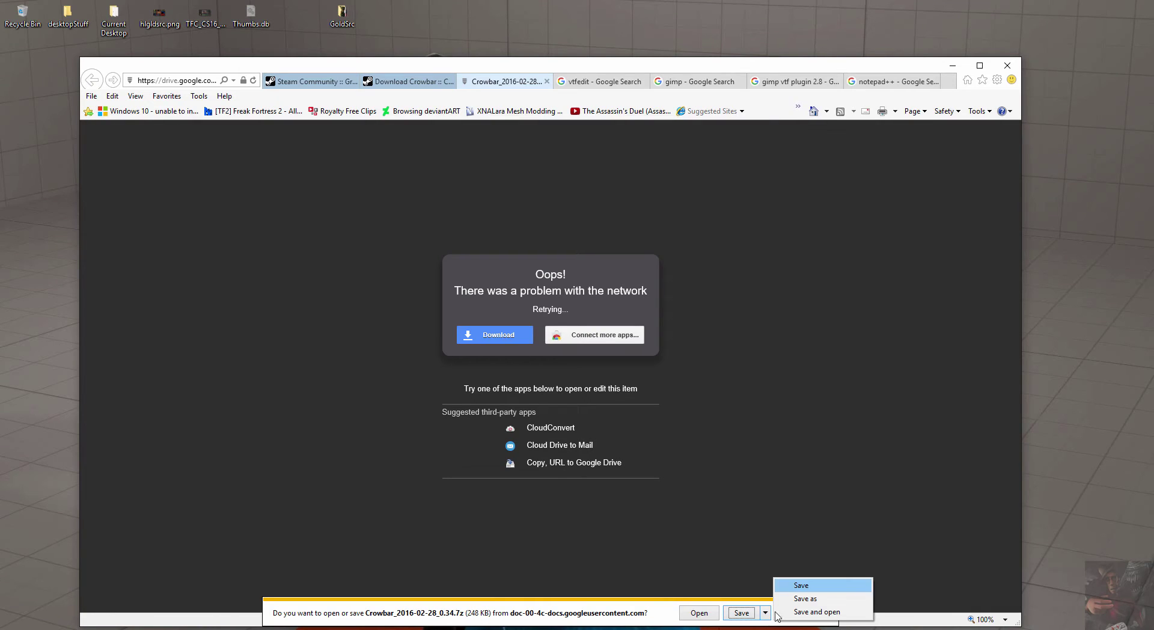
left_click(823, 598)
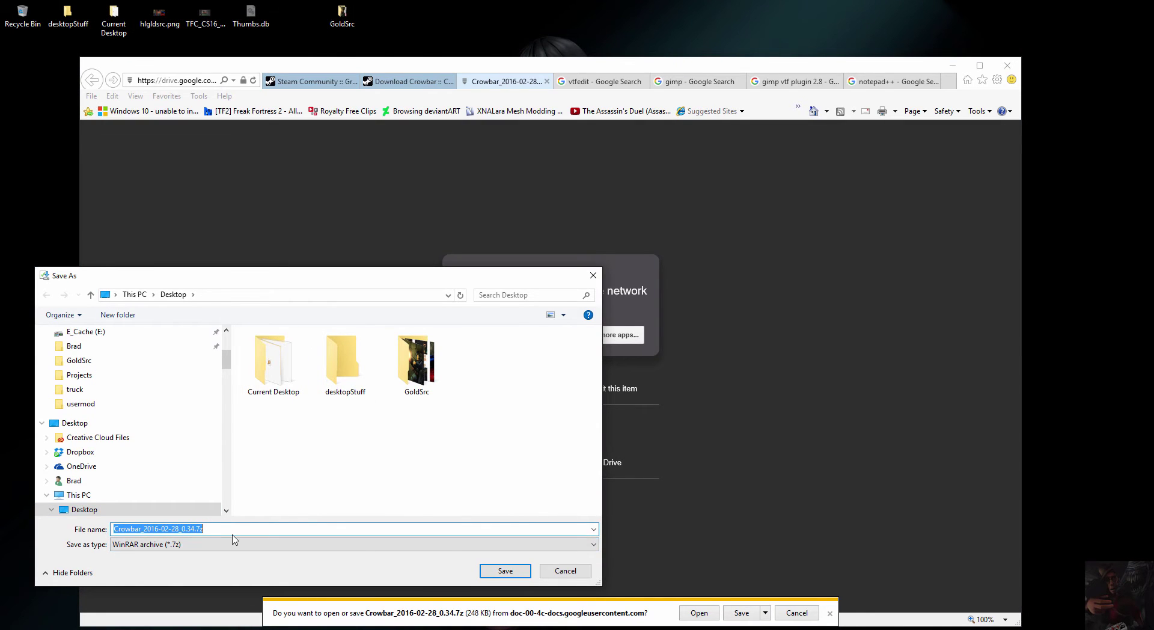
left_click(503, 570)
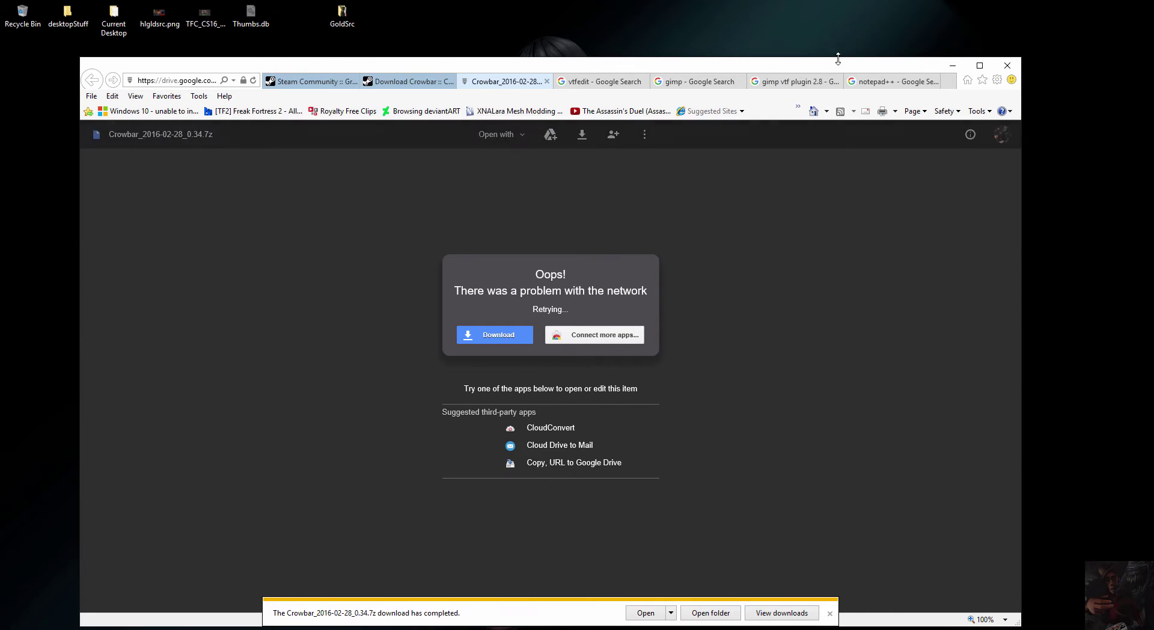
left_click(951, 65)
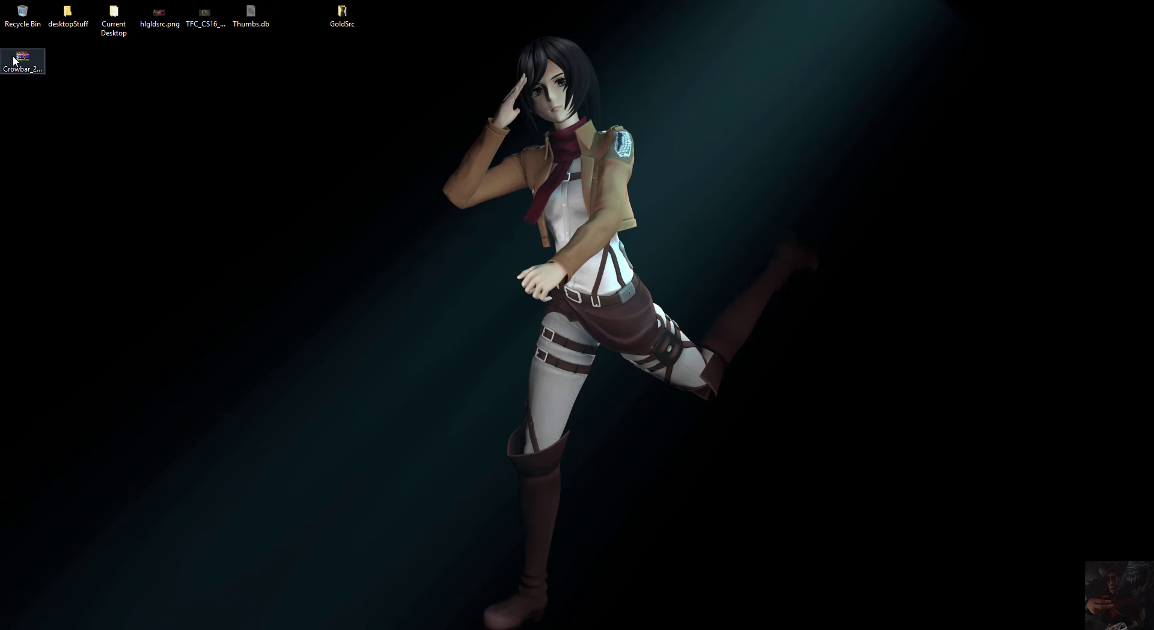
left_click_drag(27, 70, 384, 17)
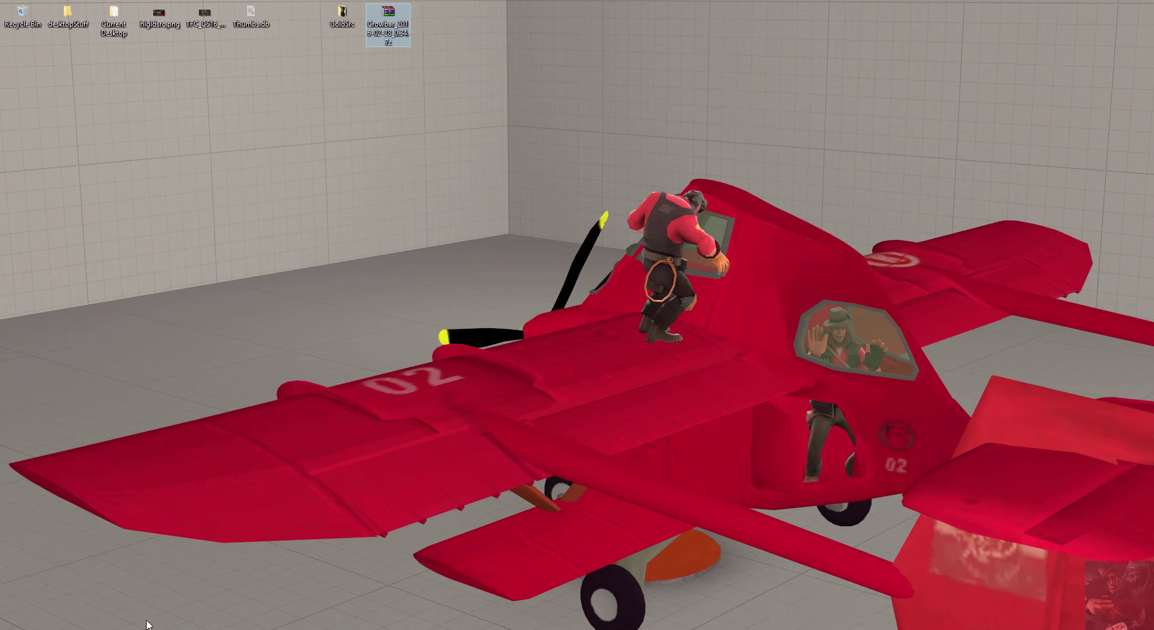
Return to the browser and open the Notepad++ home page and the VTFEdit download page on Nem's Tools
key("alt+Tab")
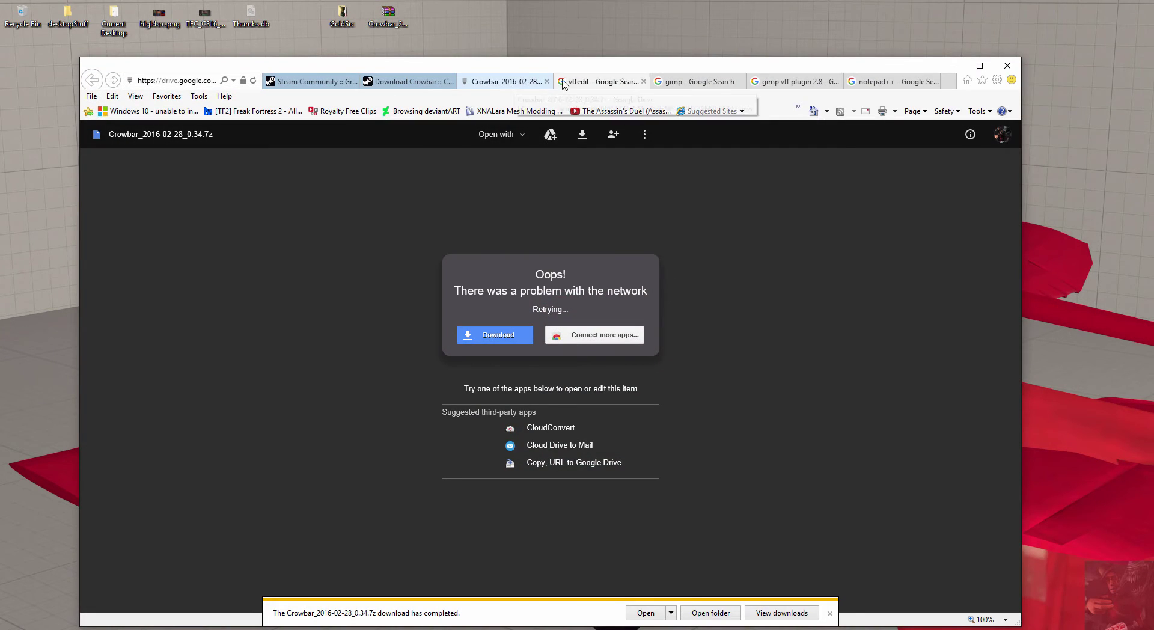
left_click(903, 86)
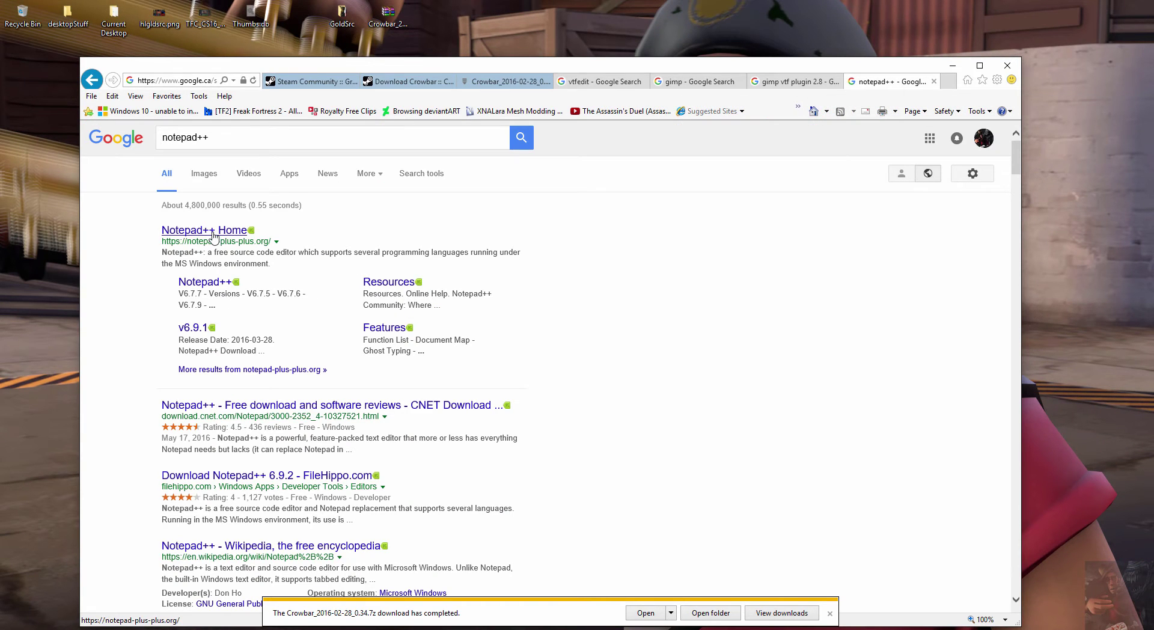
left_click(213, 232)
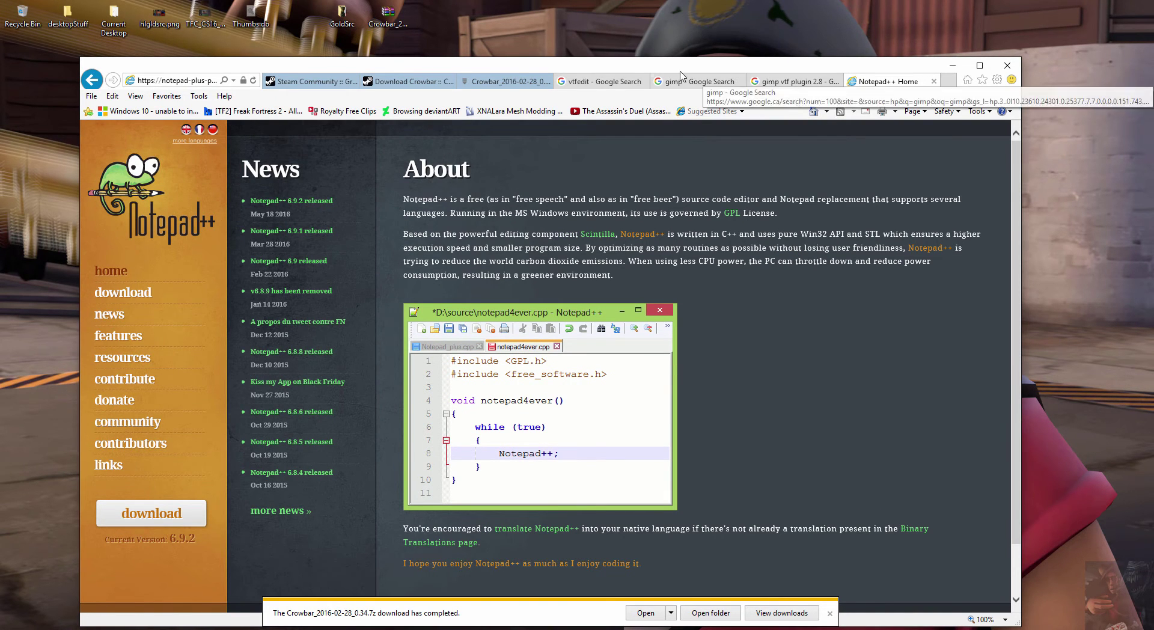
left_click(601, 81)
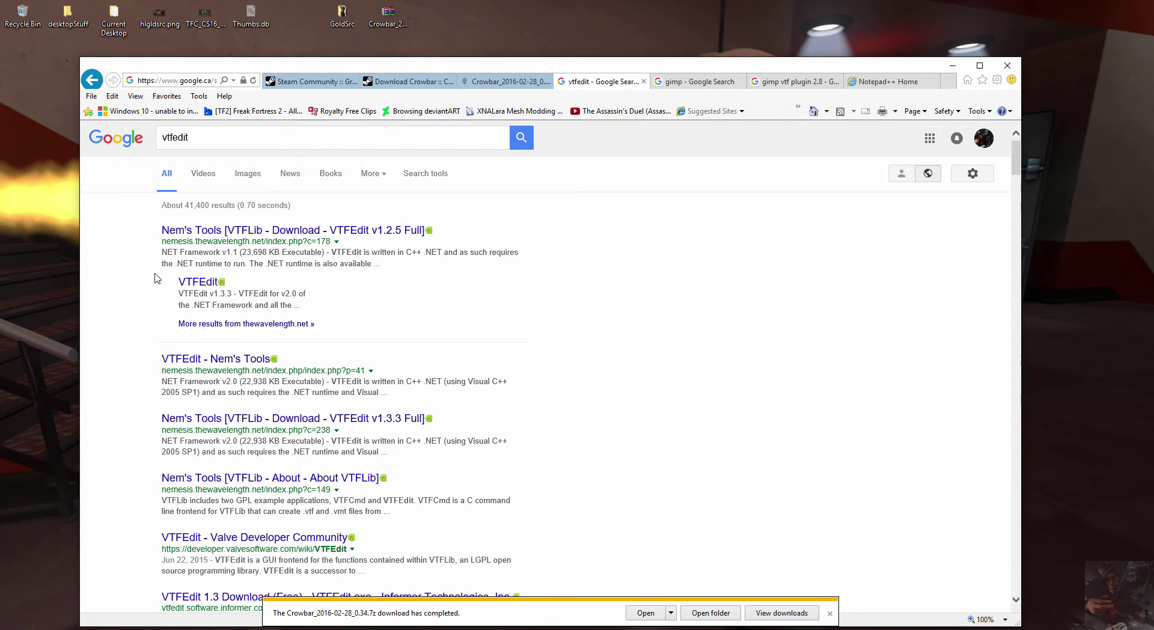
left_click(201, 284)
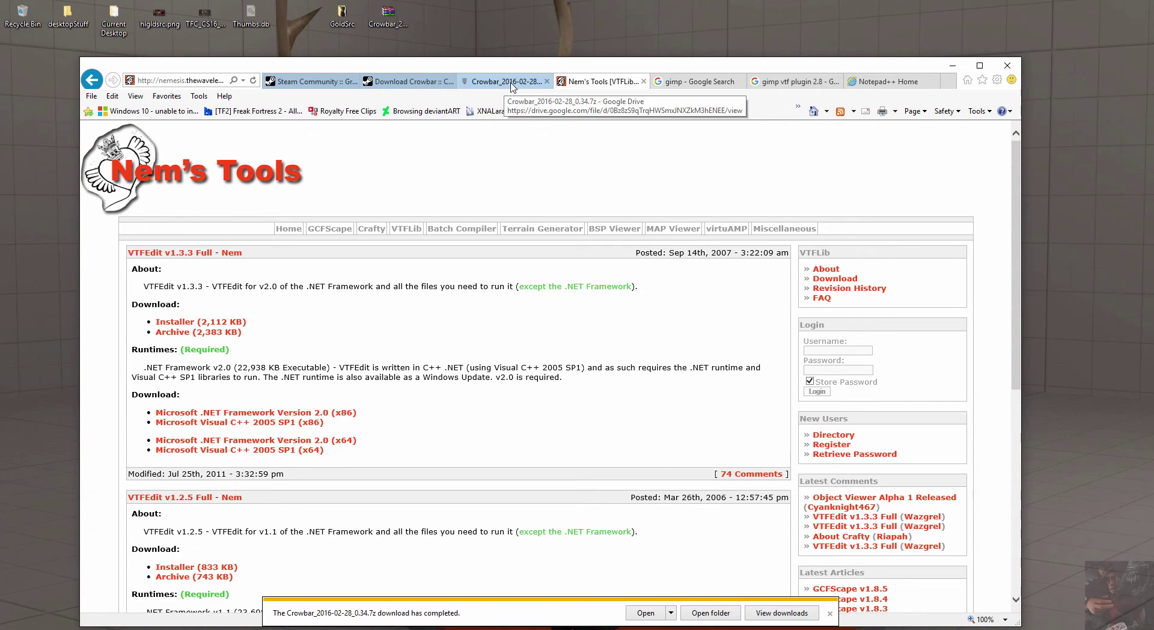
Open the official GIMP website and the Valve Texture Format plugin page in the GIMP Plugin Registry
left_click(697, 82)
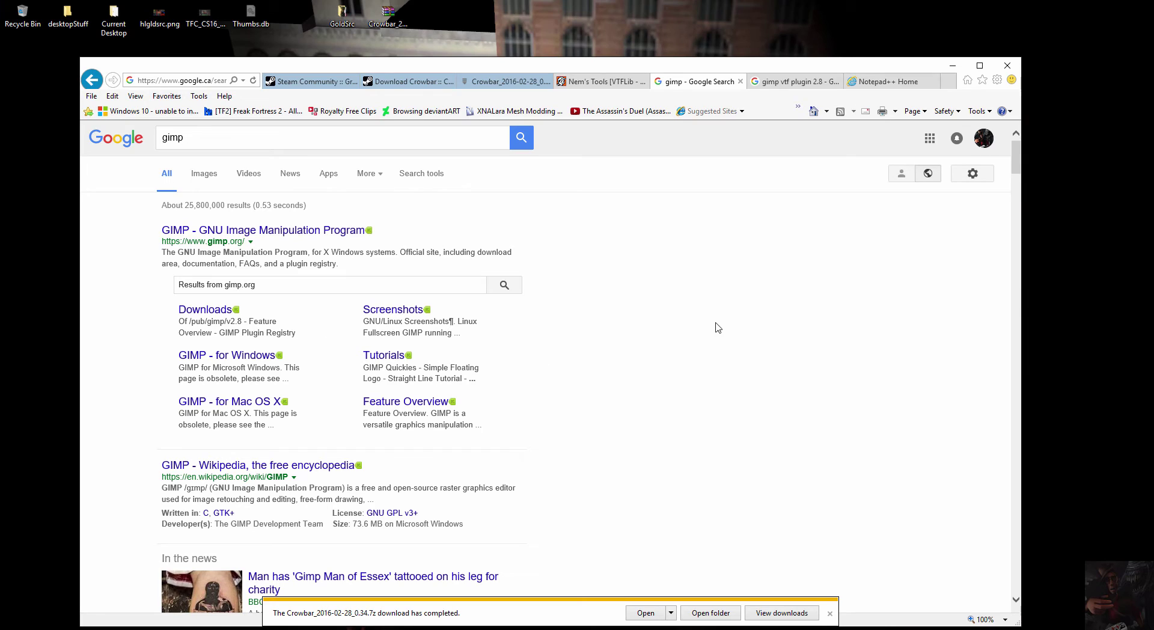
left_click(283, 232)
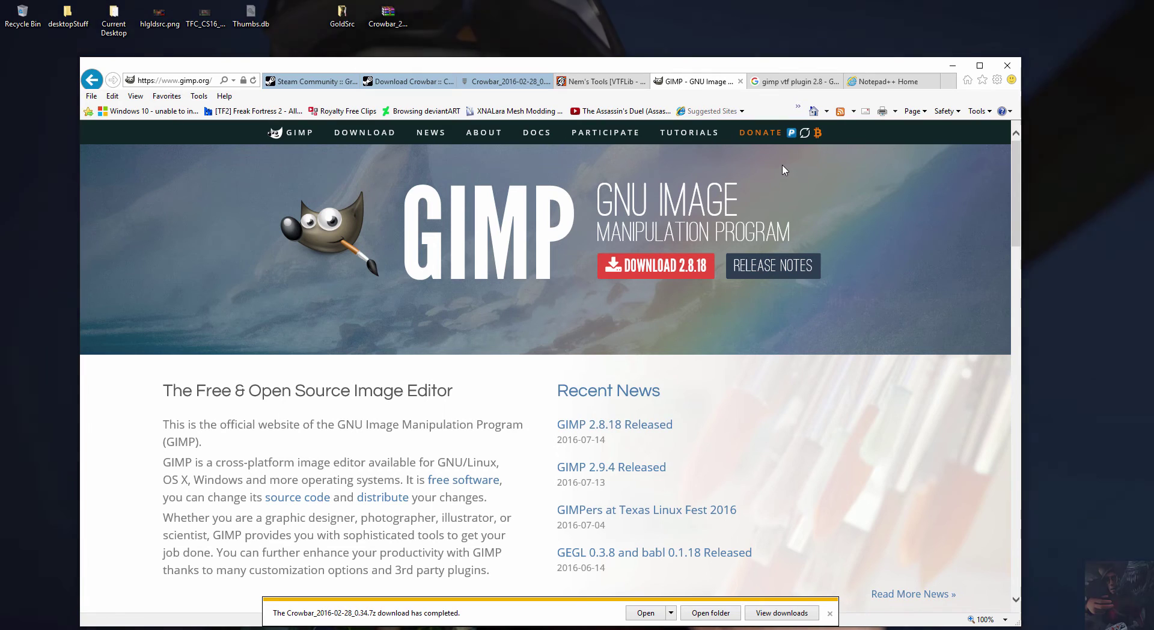
left_click(778, 84)
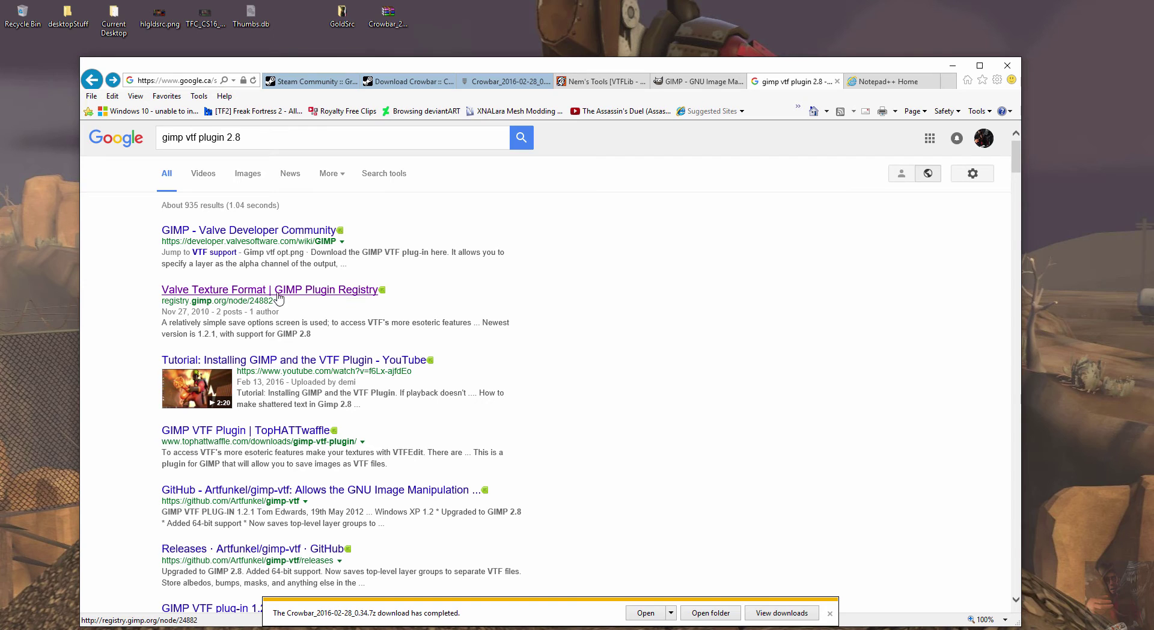
left_click(257, 294)
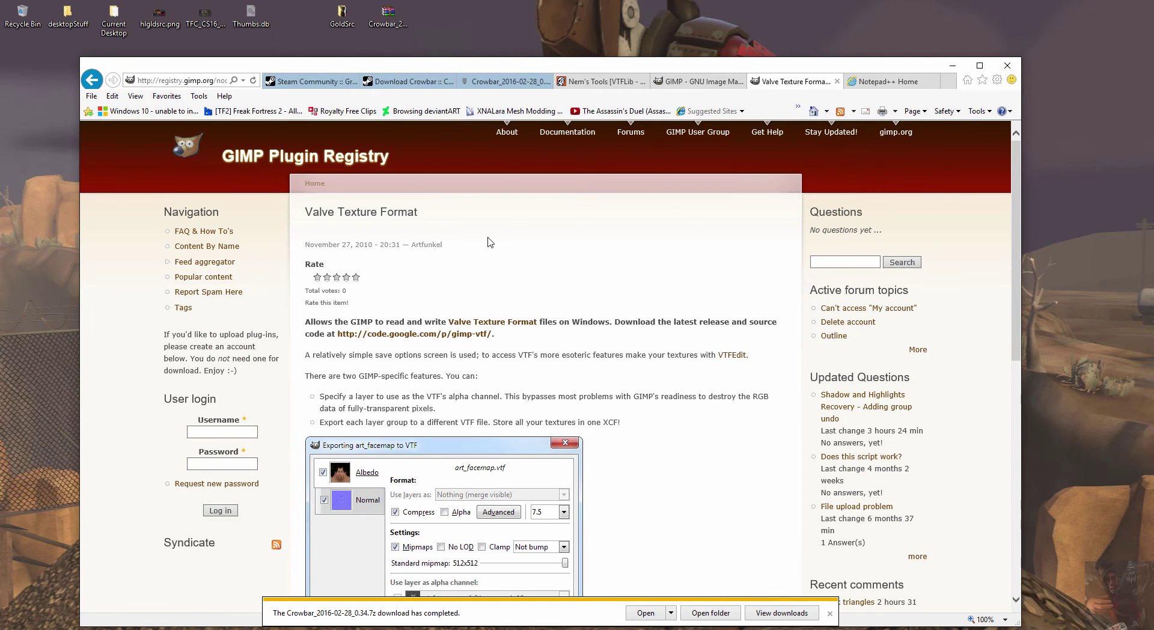
Examine the Valve Texture Format plugin page for its attachment, supported GIMP versions and update comment
scroll(483, 246, "down", 3)
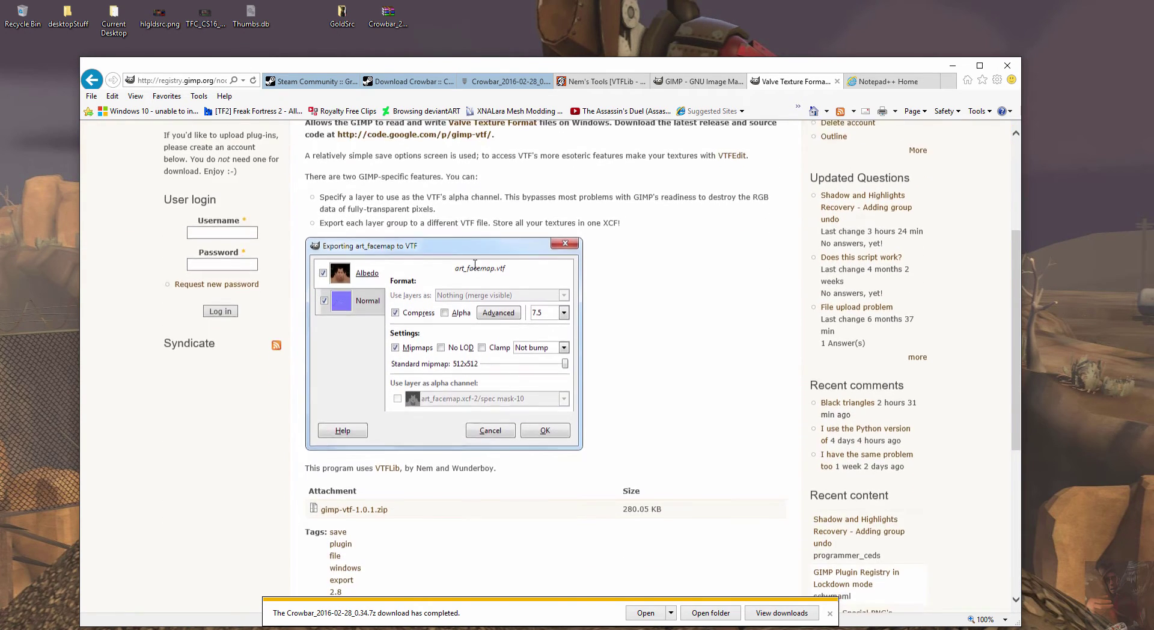
scroll(477, 269, "up", 3)
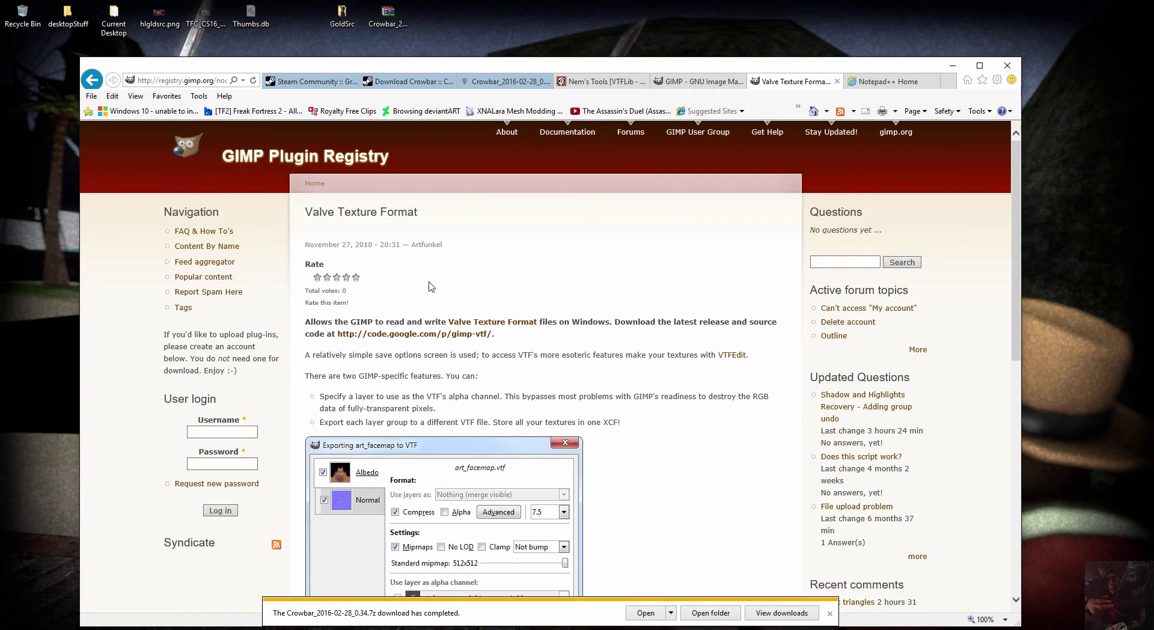
scroll(432, 286, "down", 3)
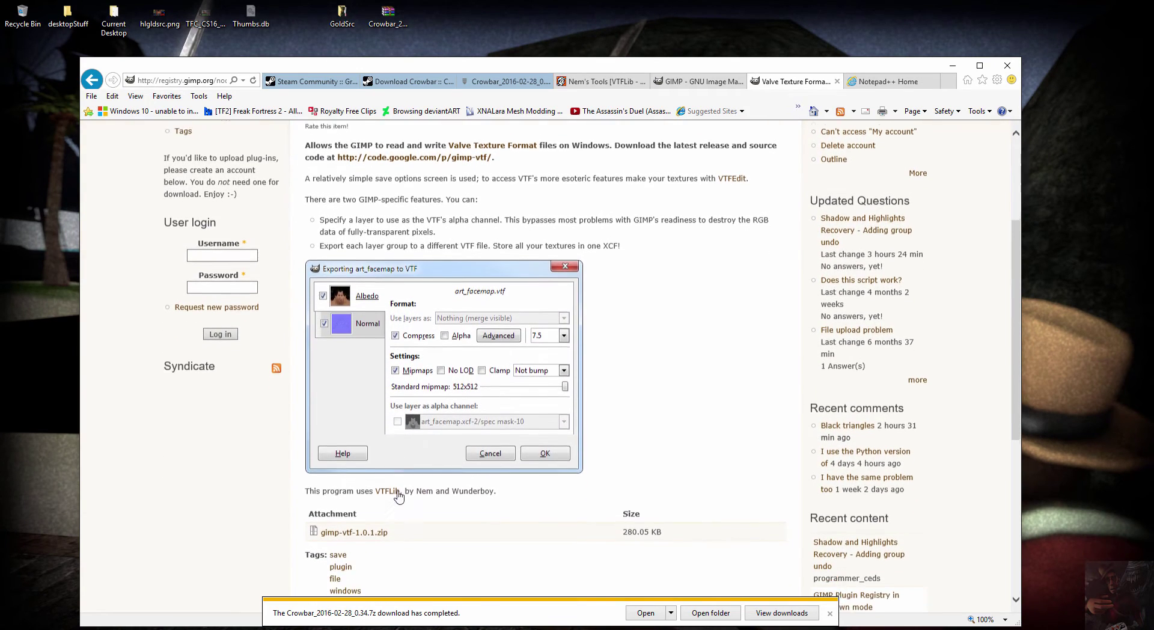
scroll(400, 485, "down", 2)
scroll(408, 461, "down", 2)
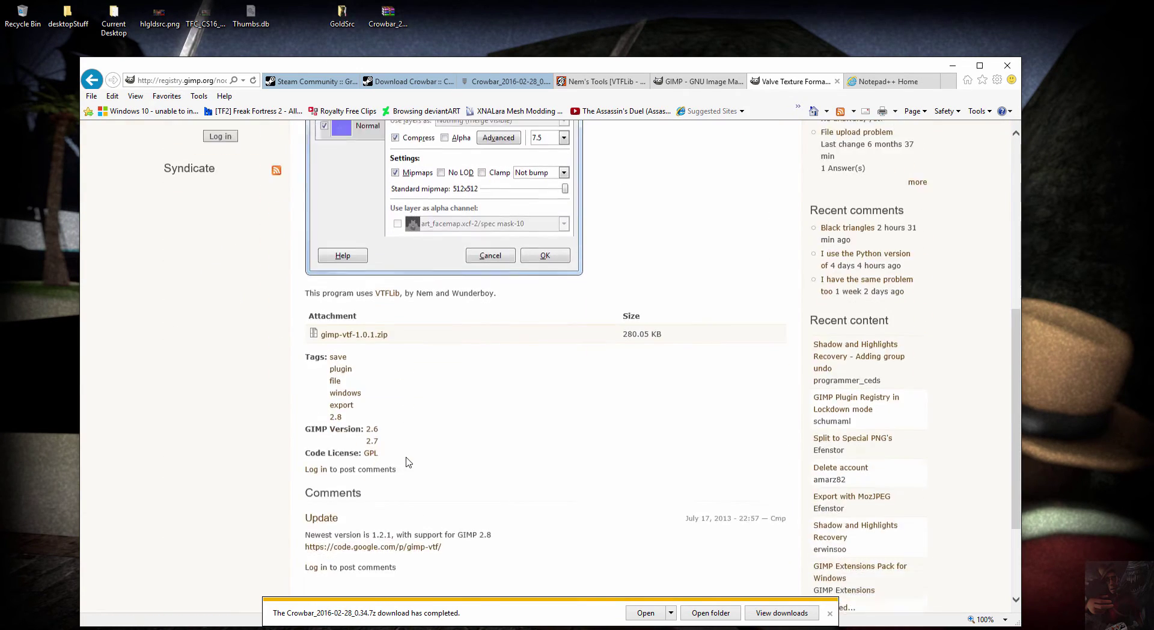
scroll(406, 462, "up", 6)
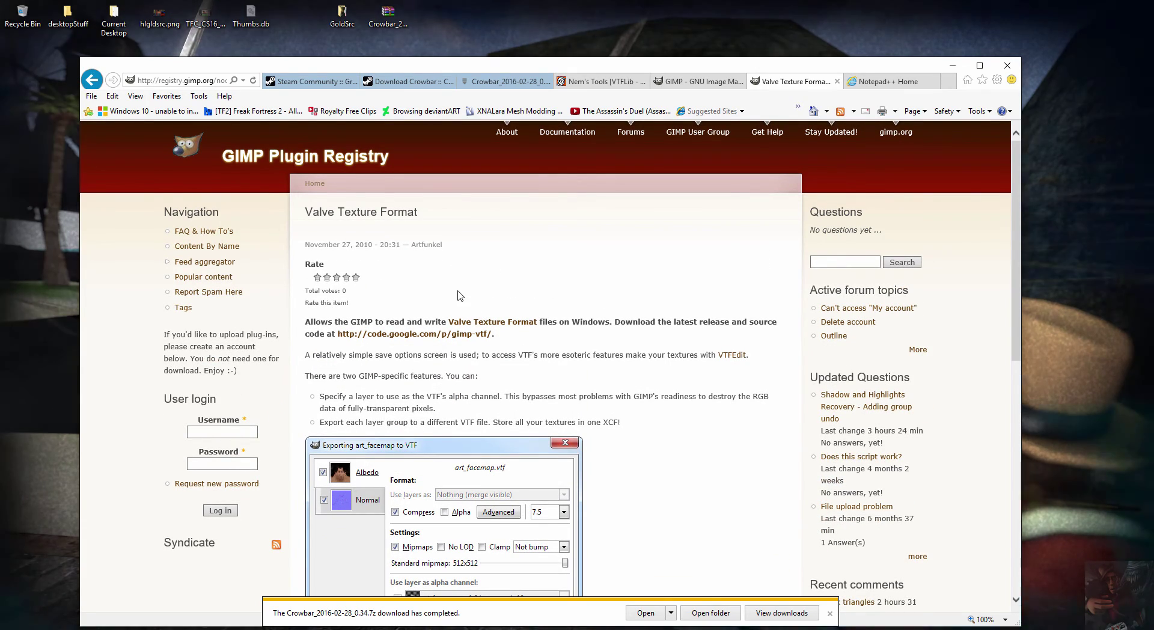
scroll(324, 252, "down", 4)
scroll(270, 210, "up", 3)
scroll(269, 210, "up", 1)
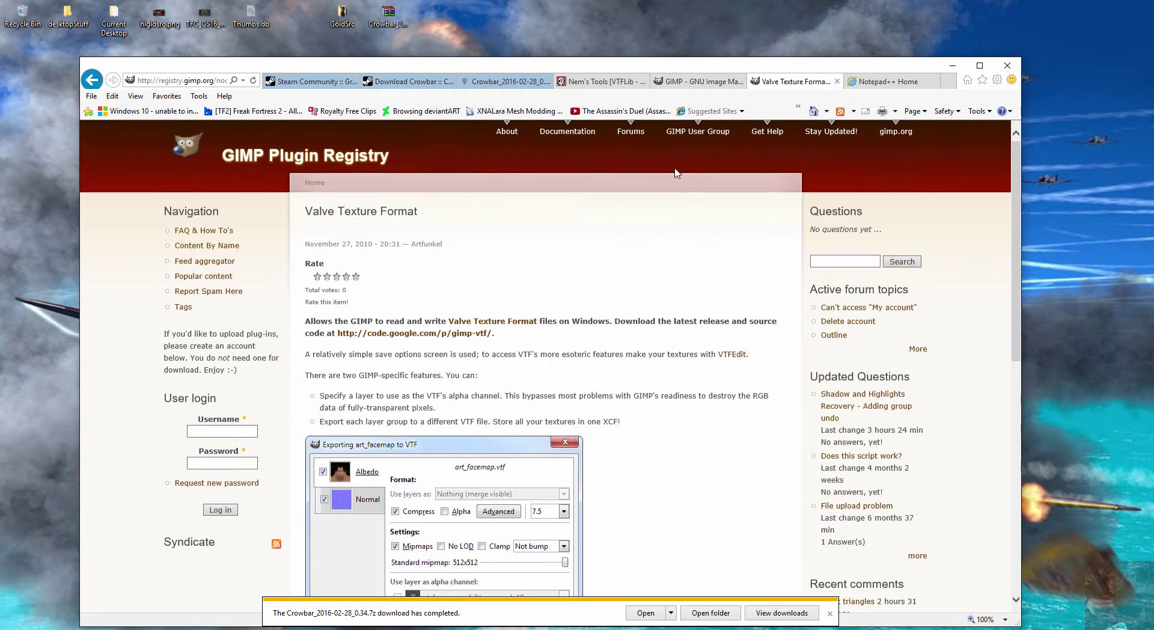
scroll(458, 467, "down", 5)
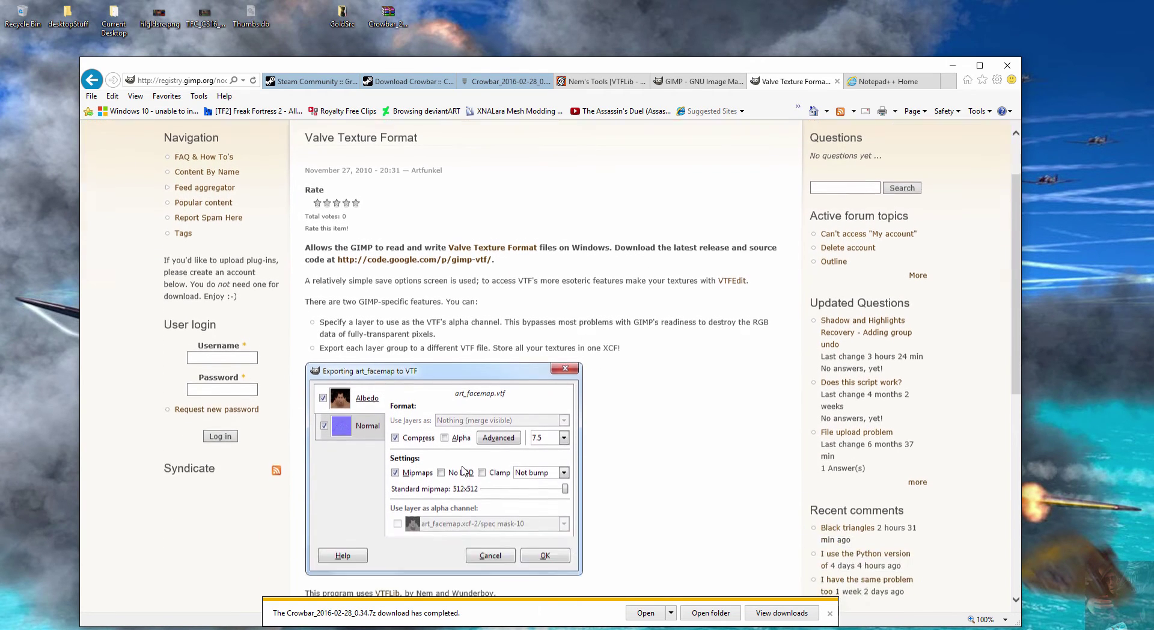
scroll(463, 466, "down", 3)
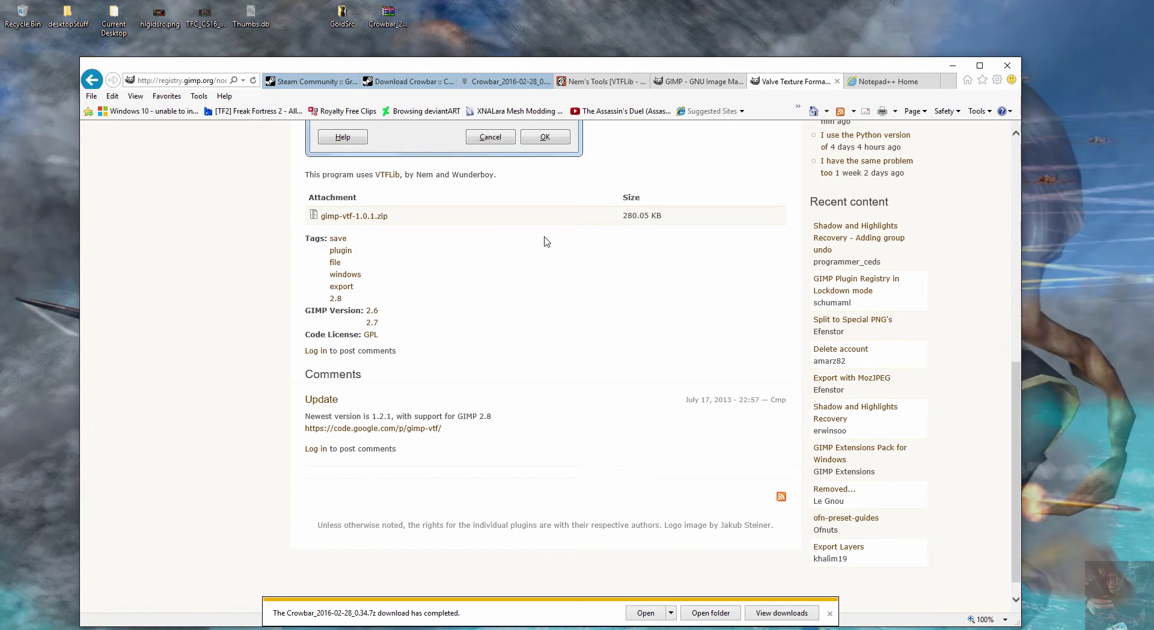
scroll(543, 239, "up", 10)
Return to the search results, open the Valve Developer Community's GIMP article and follow its link to Gimp VTF Plugin 1.2.1
left_click(93, 81)
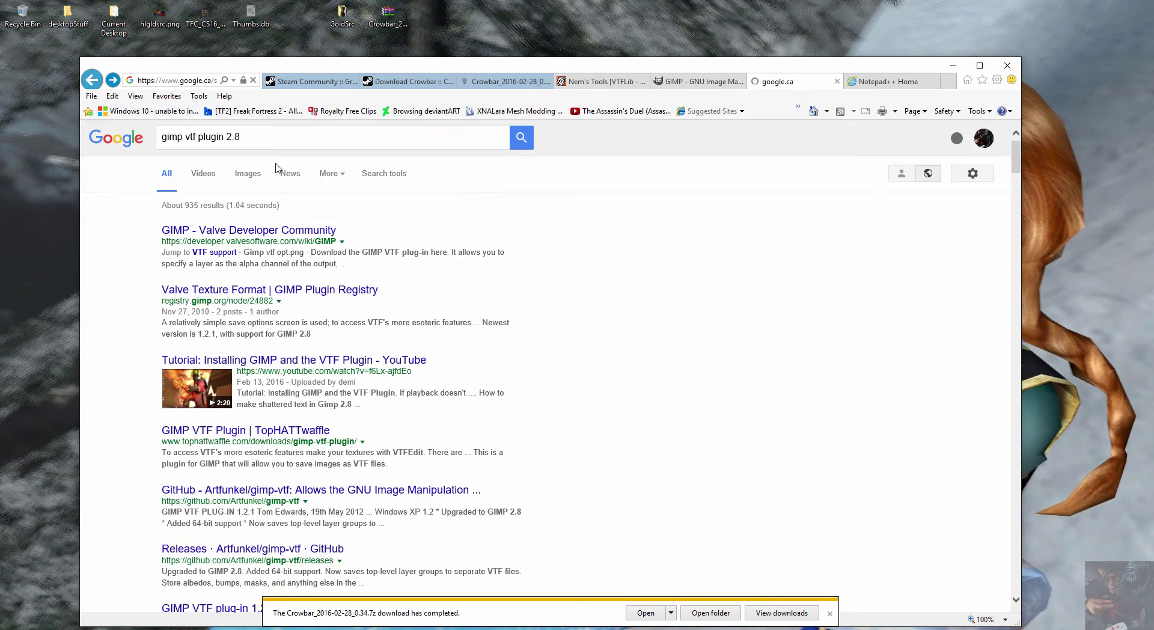
left_click(249, 234)
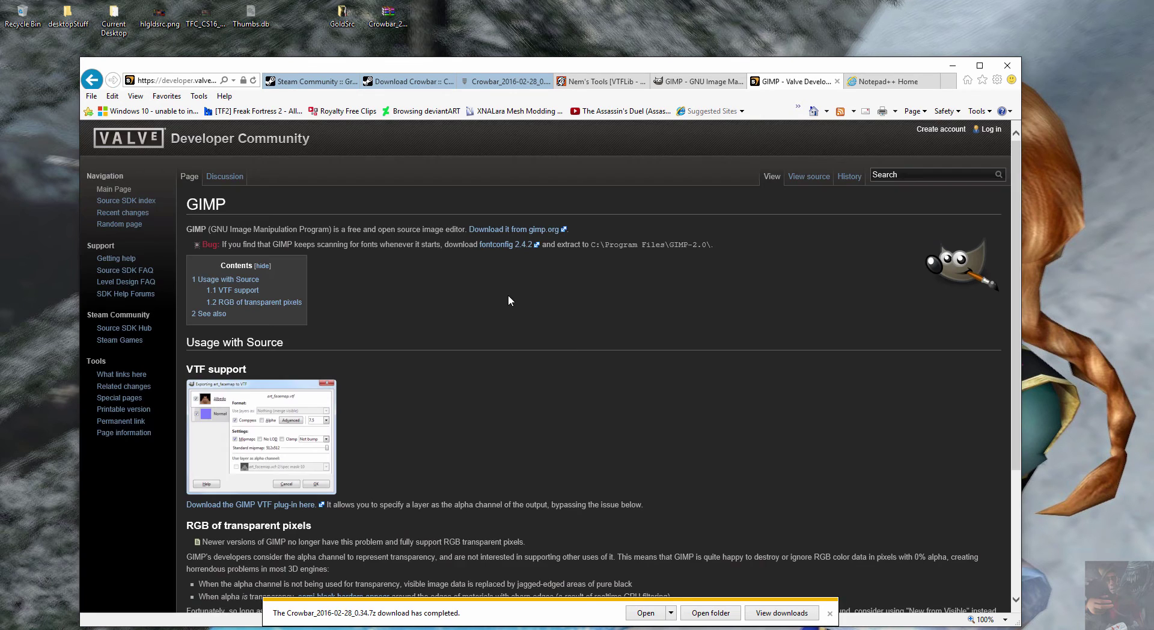
scroll(460, 298, "down", 3)
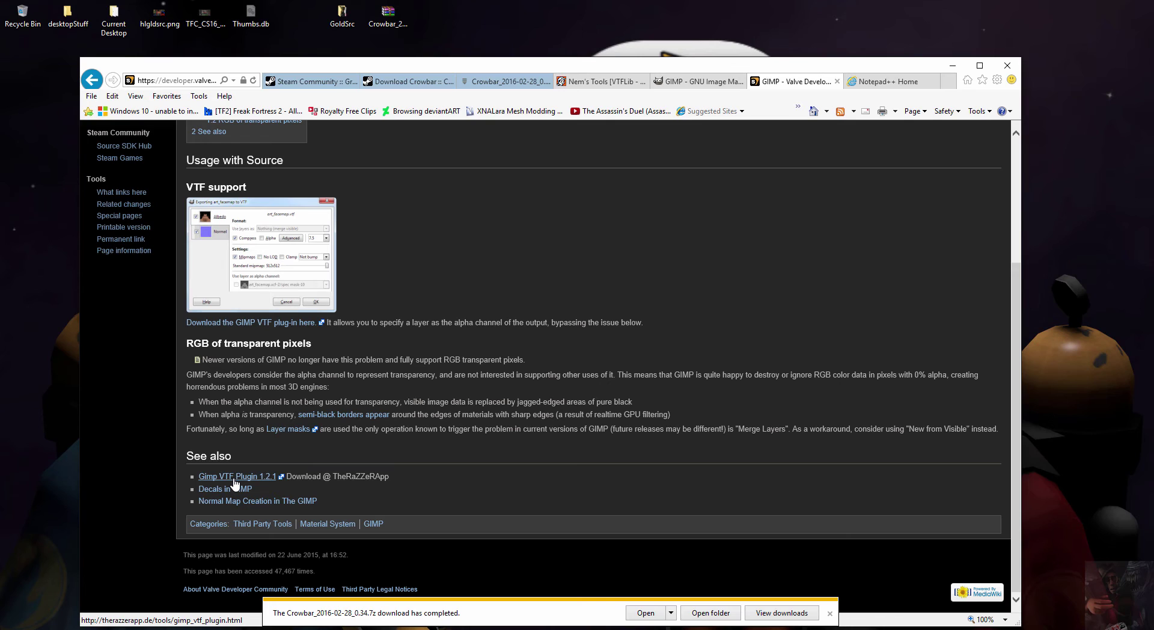
left_click(234, 478)
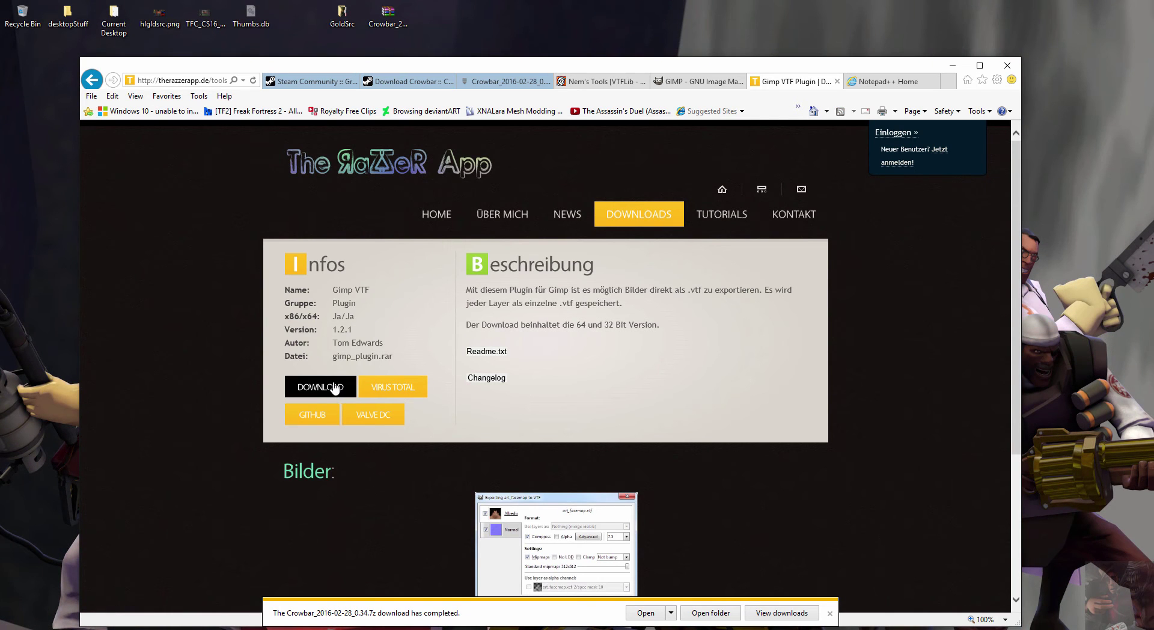
Download gimp_plugin.rar to the Desktop and place the archive beside the Crowbar archive
left_click(335, 388)
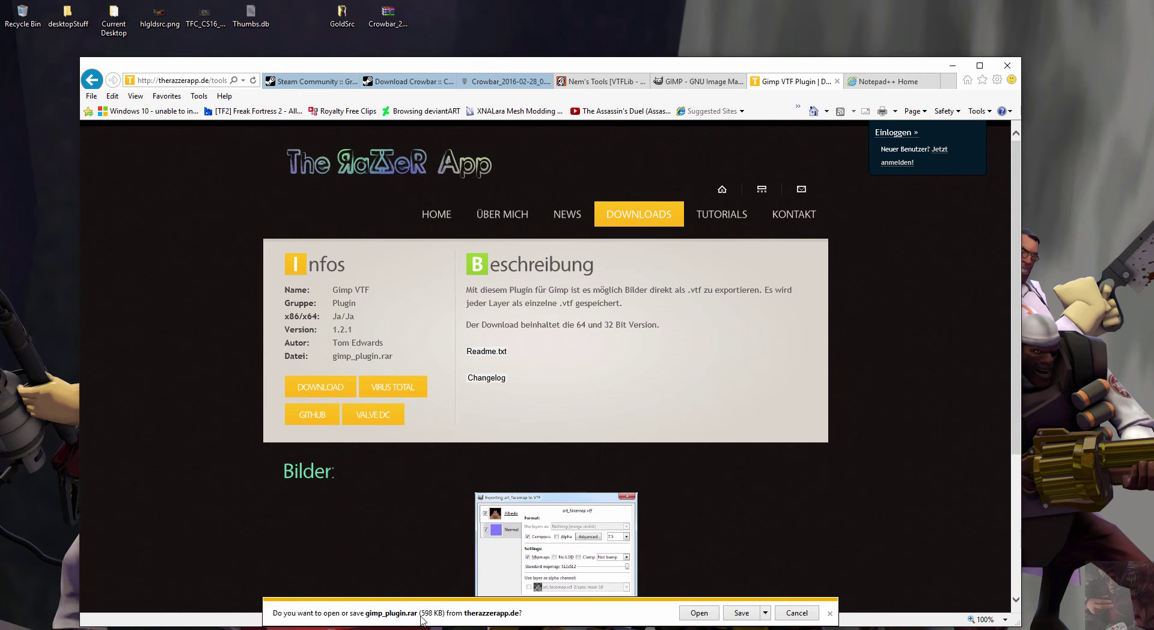
left_click(765, 613)
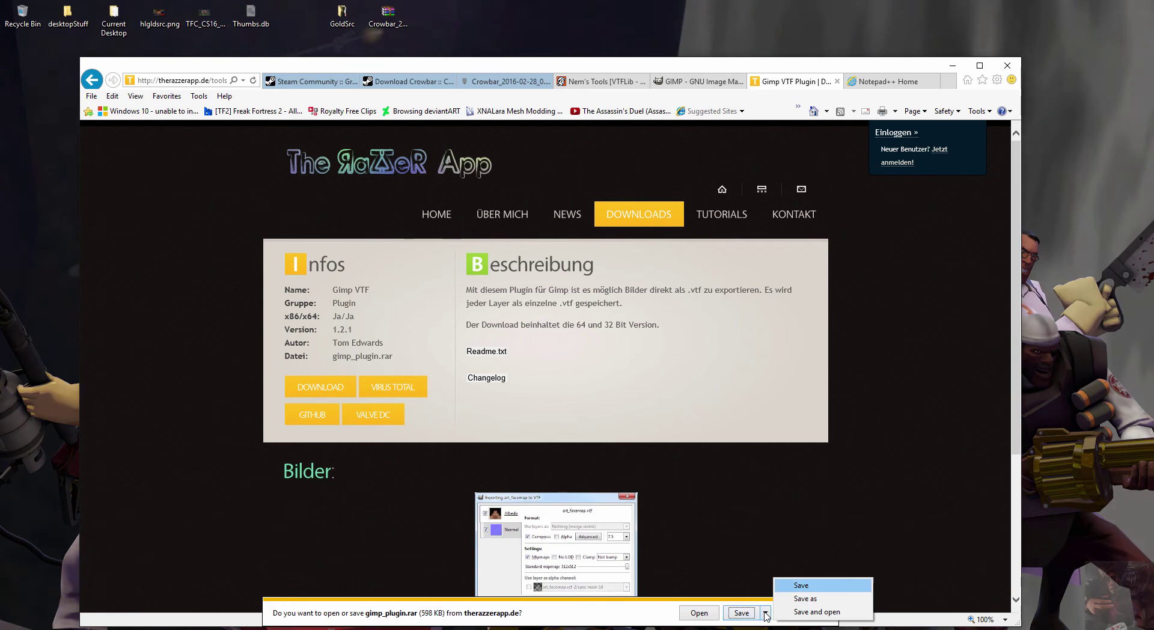
key("Escape")
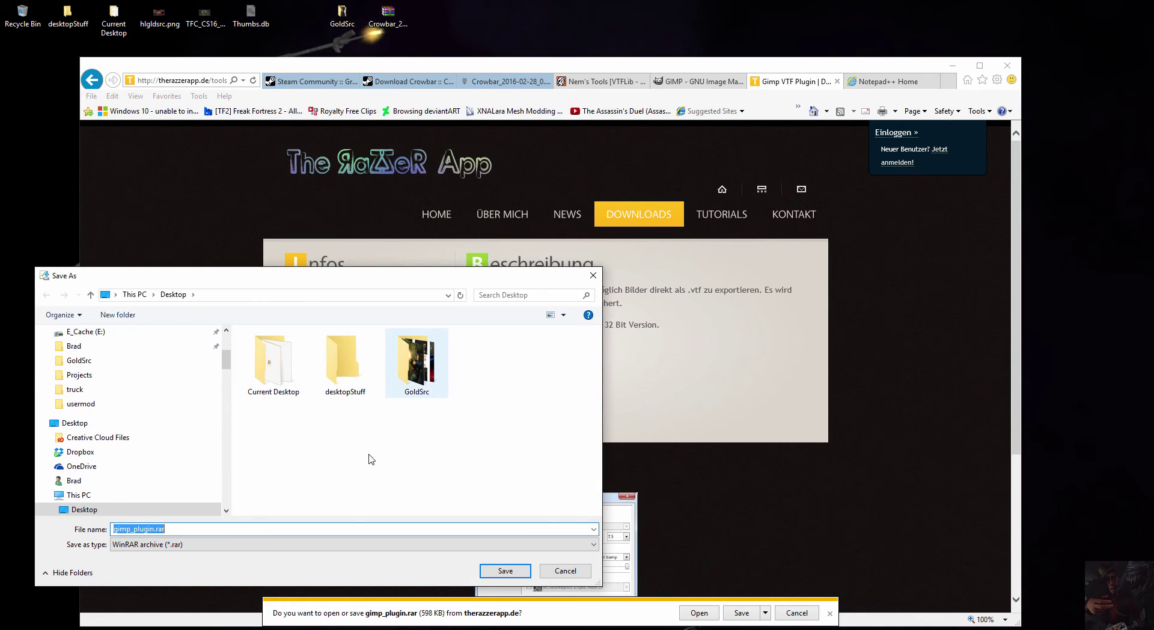
left_click(503, 570)
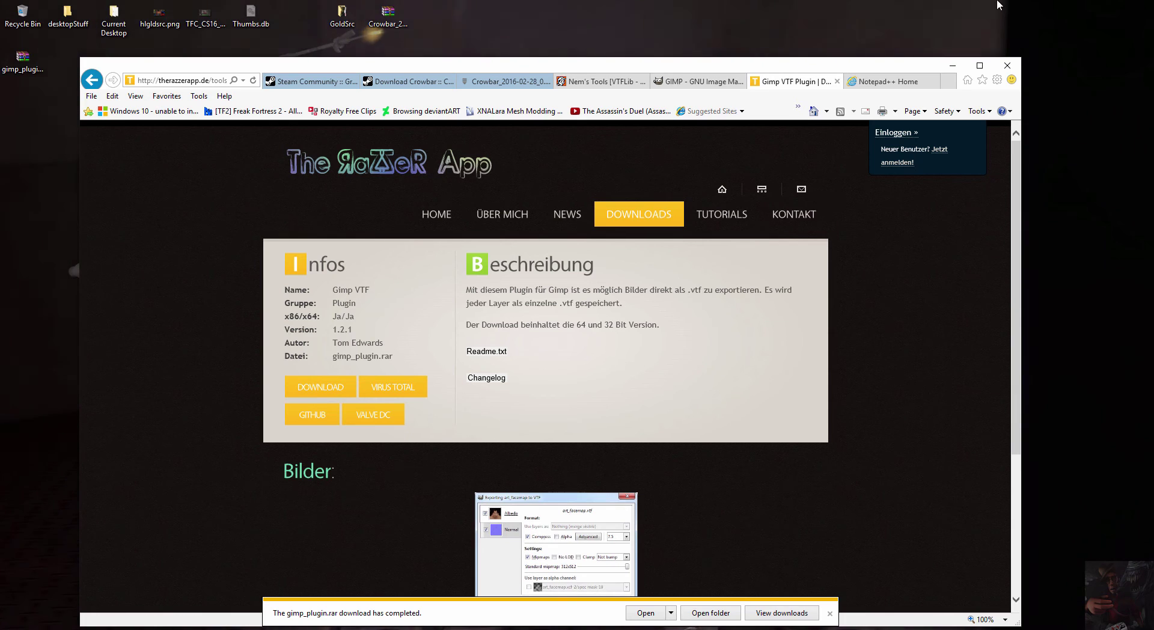
left_click(952, 68)
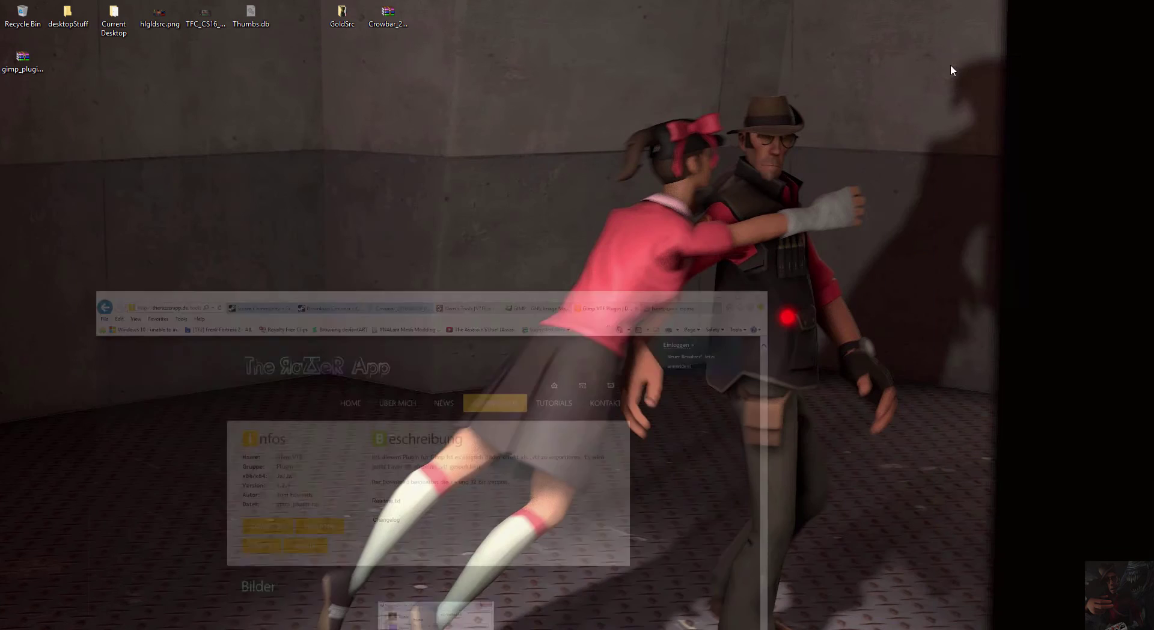
left_click_drag(10, 63, 431, 23)
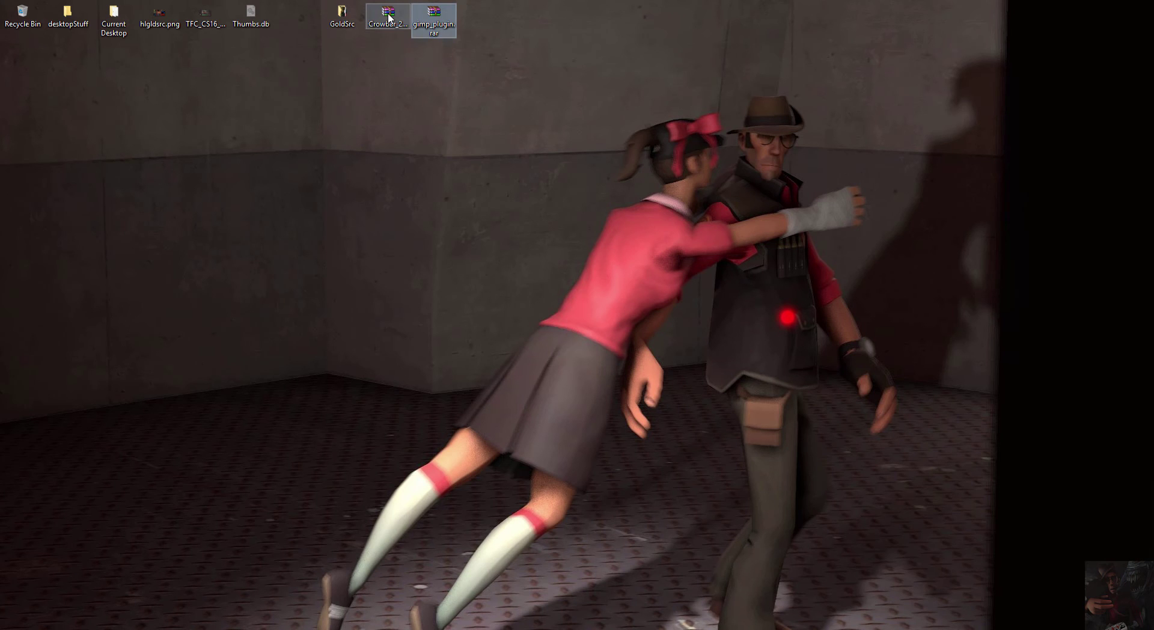
Scan the Crowbar archive and gimp_plugin.rar for viruses with Kaspersky, and minimize the scan window
right_click(385, 14)
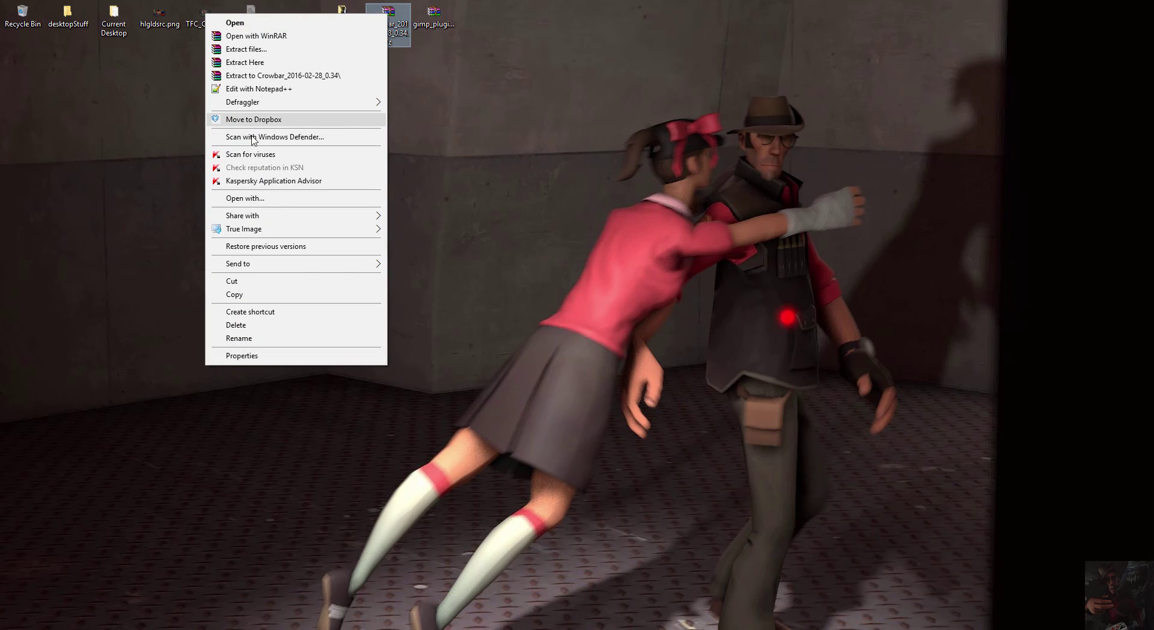
left_click(251, 155)
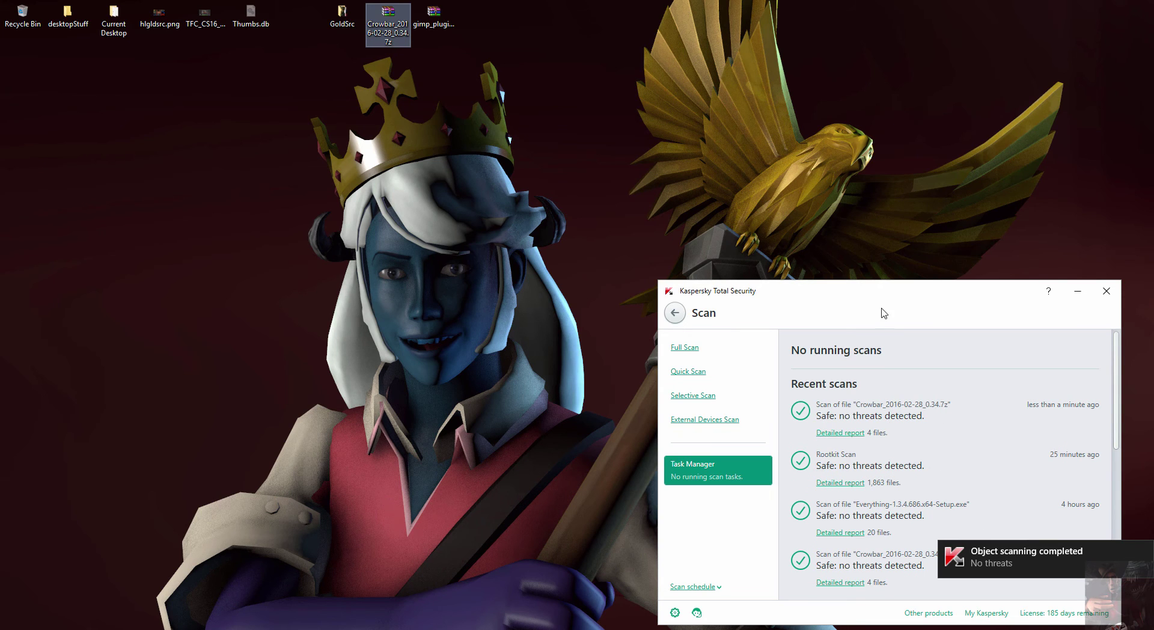
left_click(441, 18)
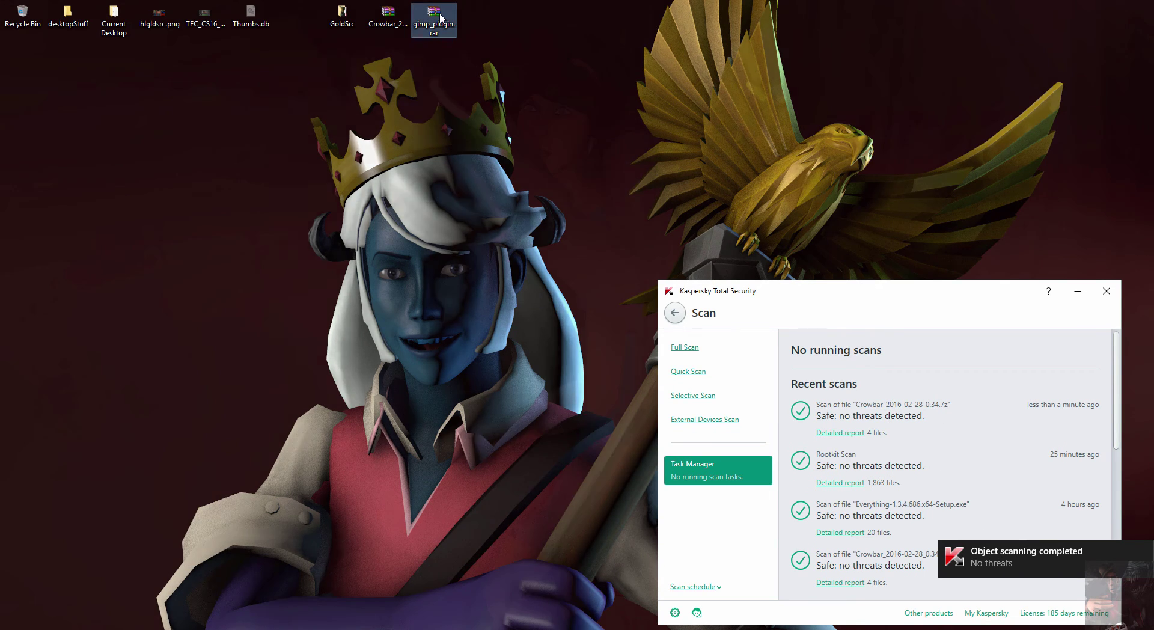
right_click(441, 18)
left_click(364, 35)
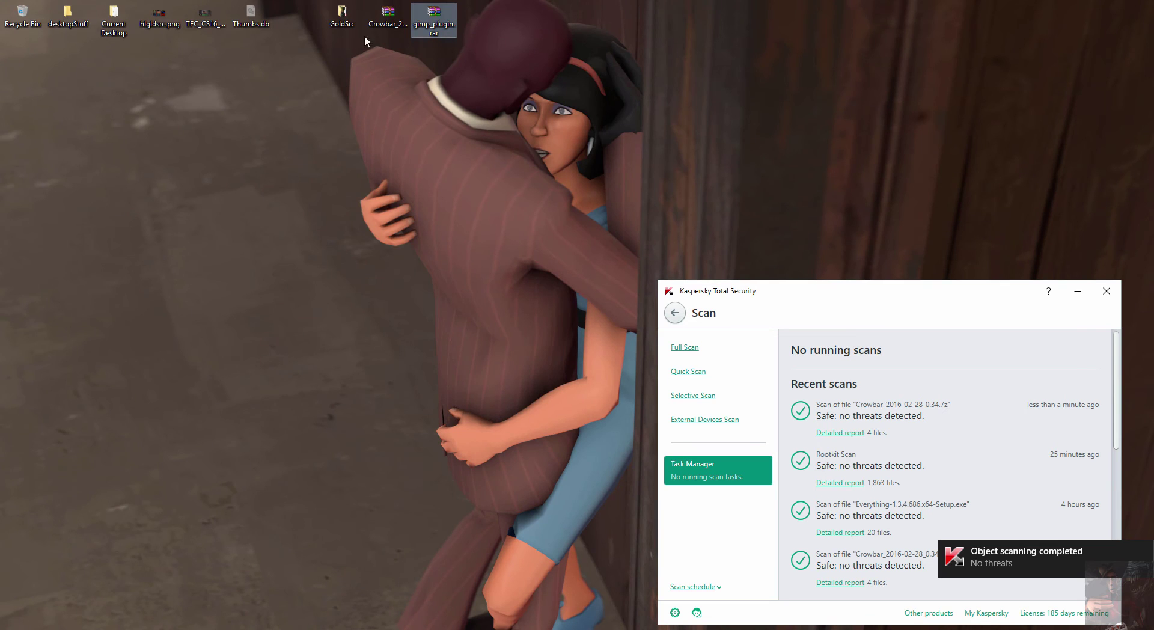
right_click(431, 19)
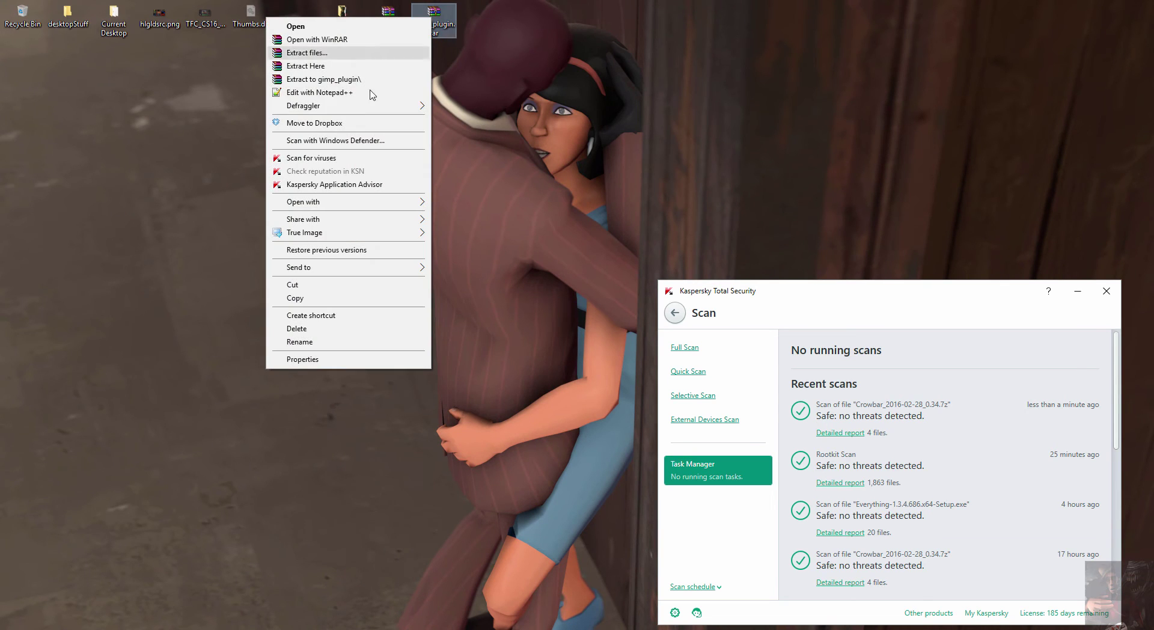
left_click(312, 158)
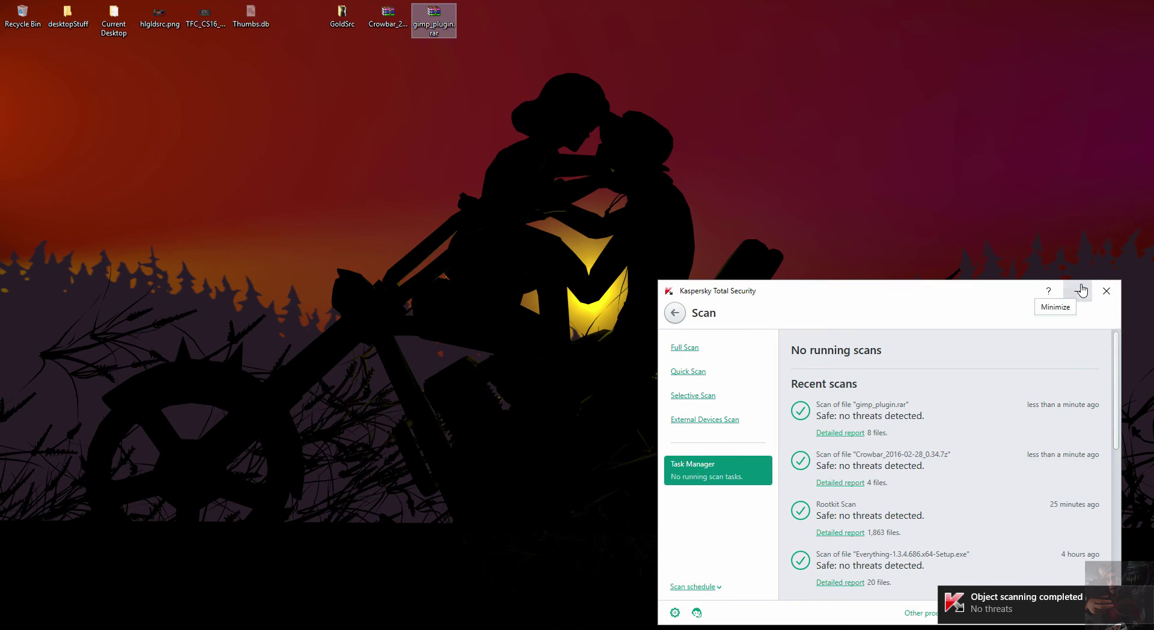
left_click(1081, 291)
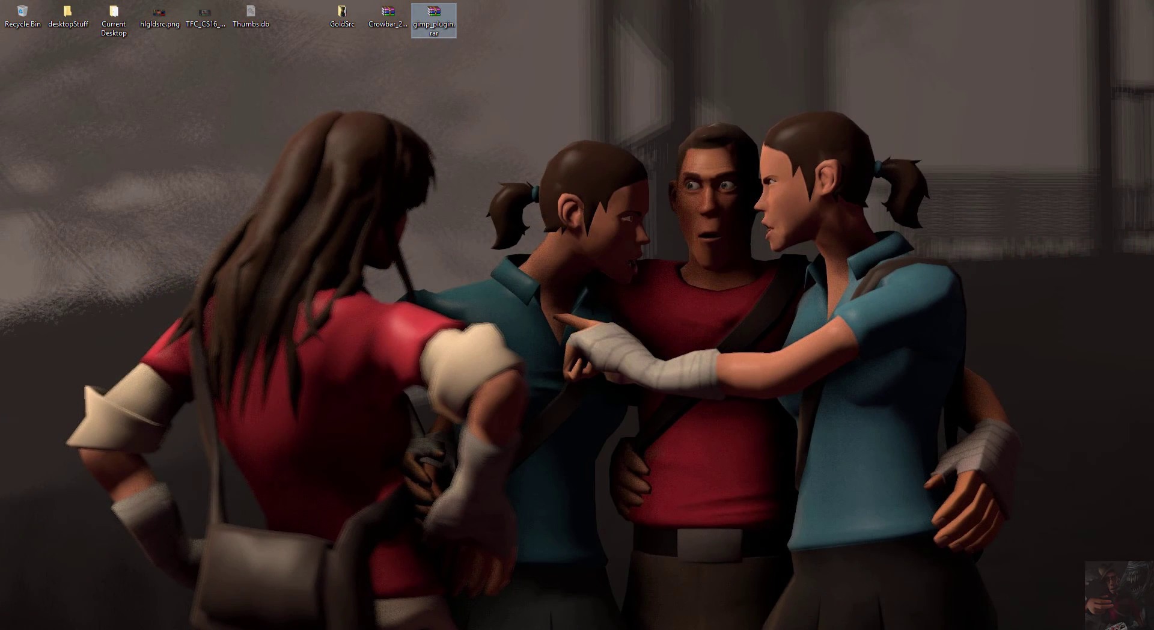
Switch to Steam, search the community groups for "crowbar source engine modding tool" and open the Crowbar [Source Engine Modding Tool] group
key("alt+Tab")
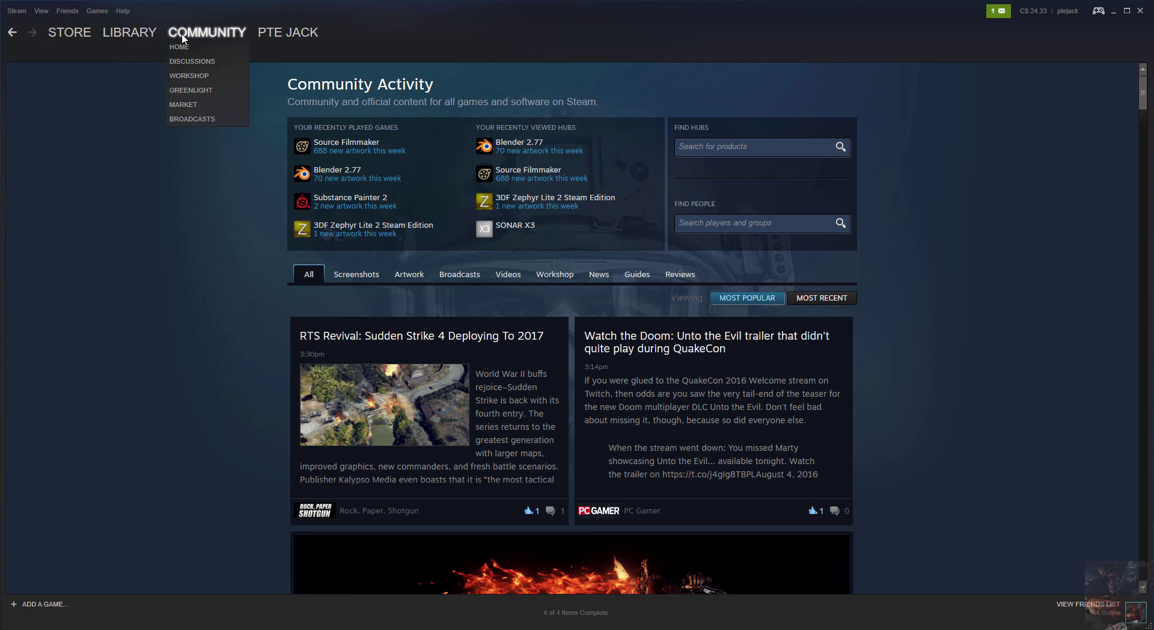
left_click(185, 51)
left_click(757, 225)
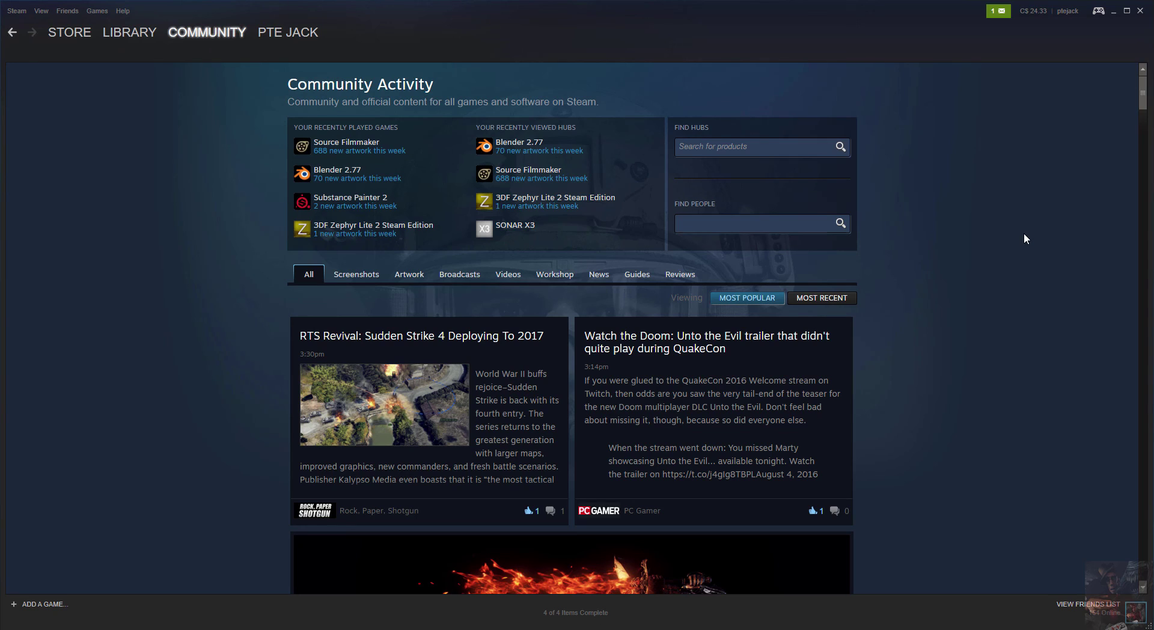
type("crowbar source engine modding tool")
key("Return")
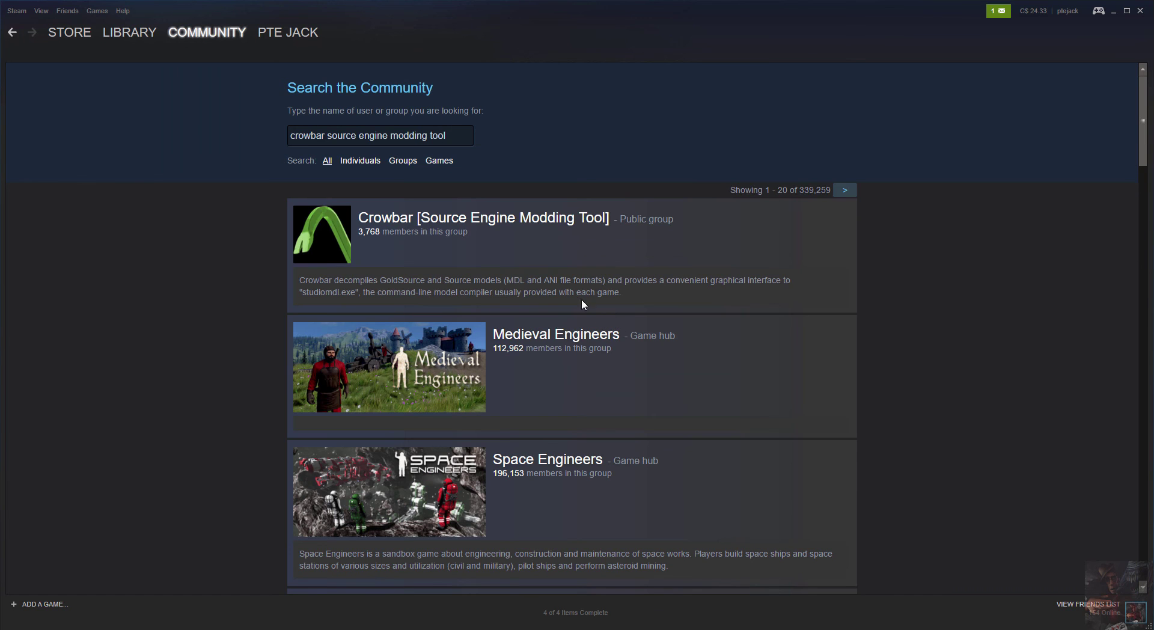
left_click(485, 221)
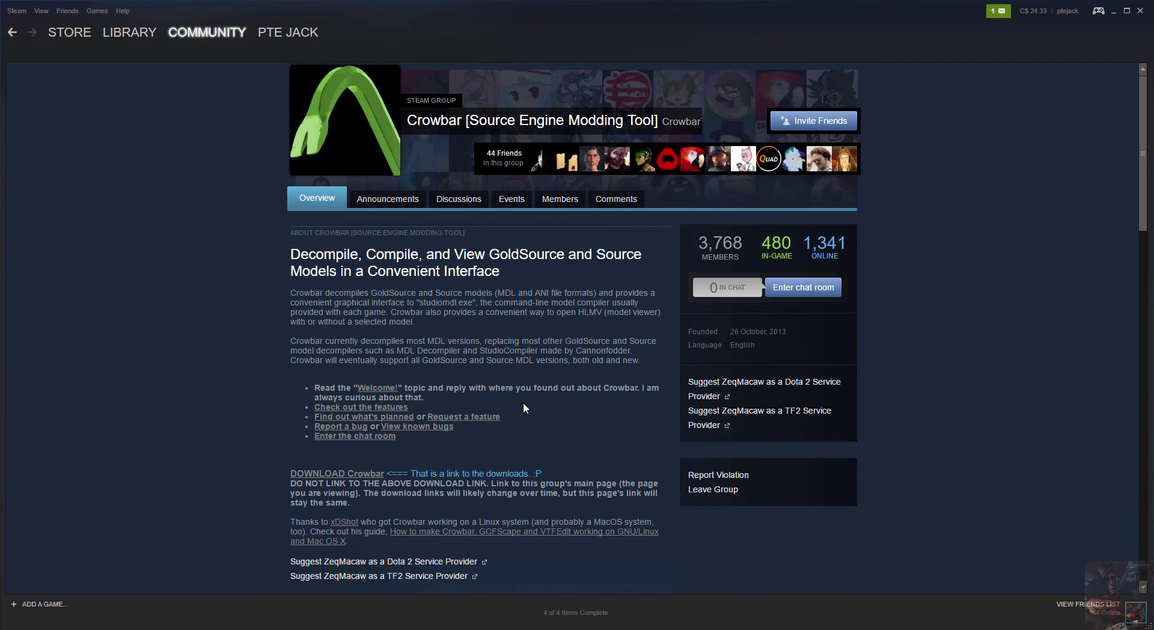
Follow the group's Crowbar download link and open the Crowbar 0.34 file page for downloading
scroll(536, 408, "down", 2)
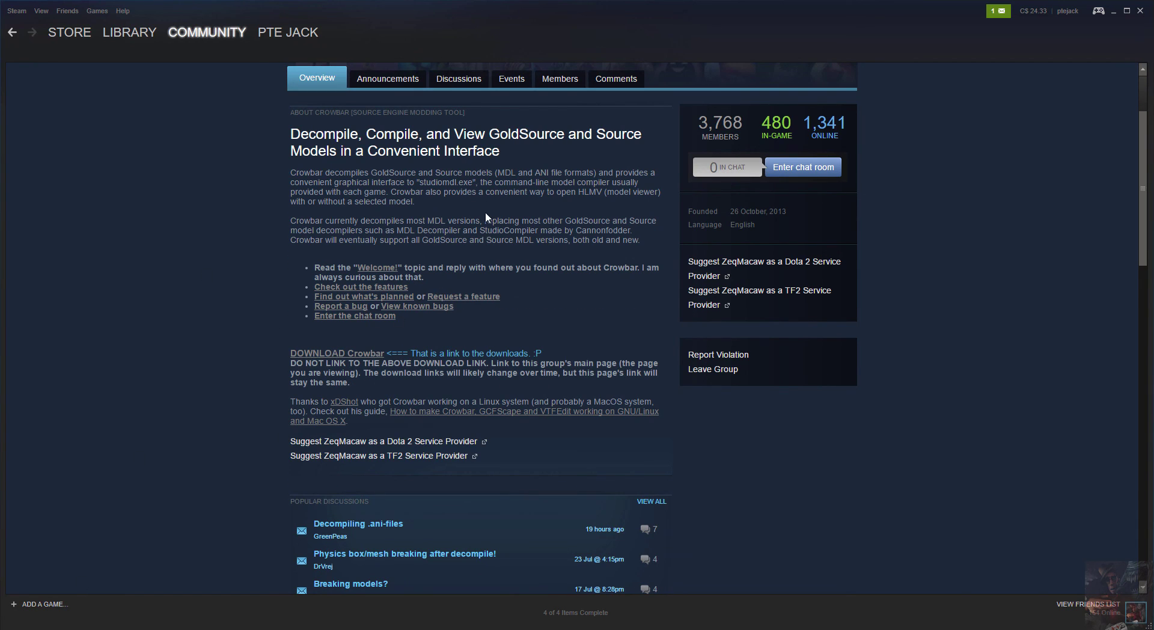
left_click(346, 359)
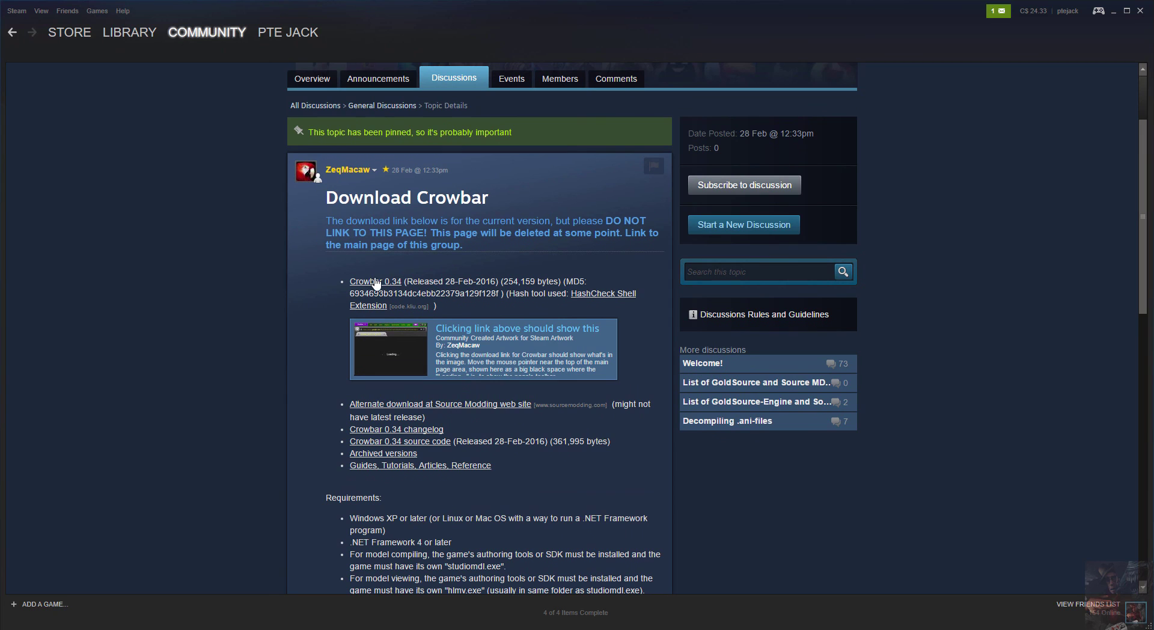
left_click(376, 282)
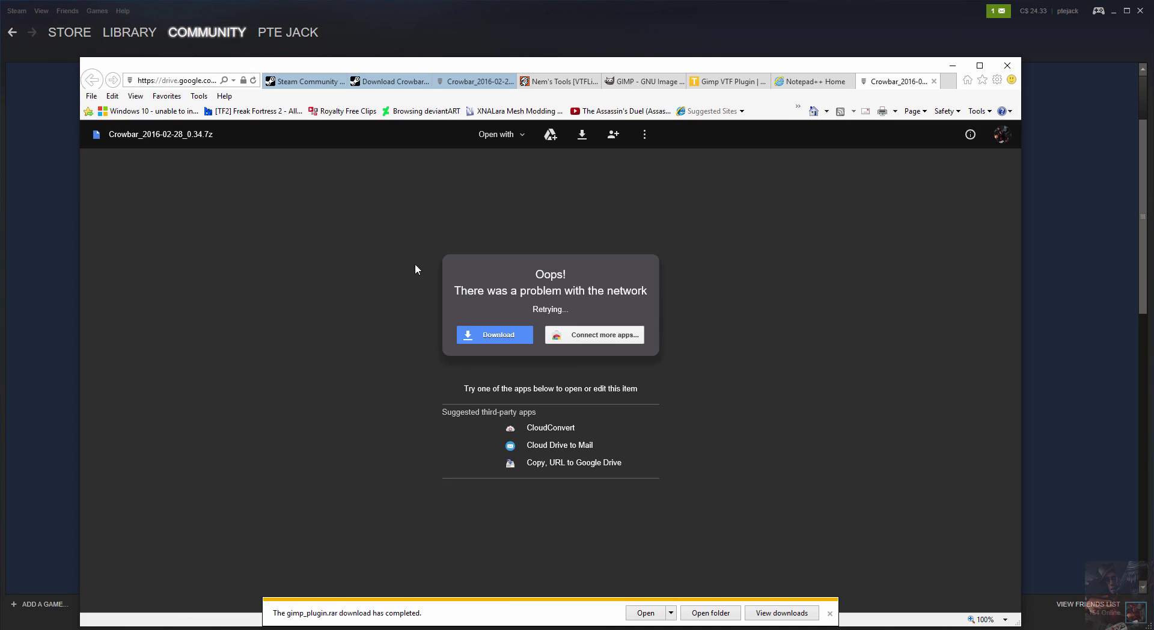
left_click(497, 338)
Close the browser window with all its tabs
left_click(1007, 65)
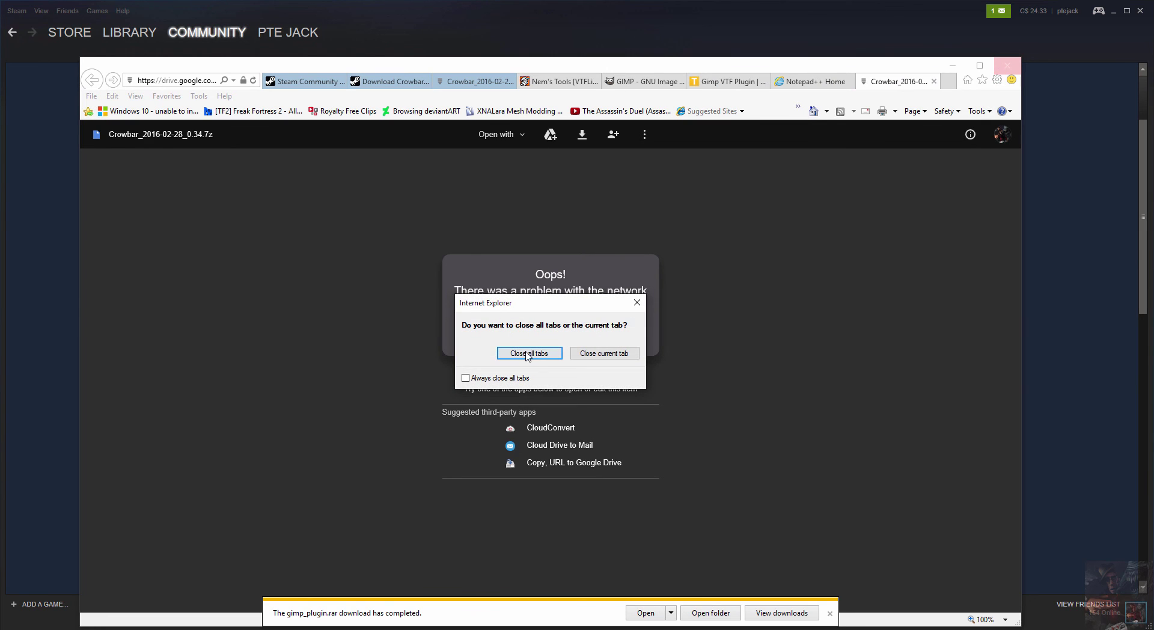